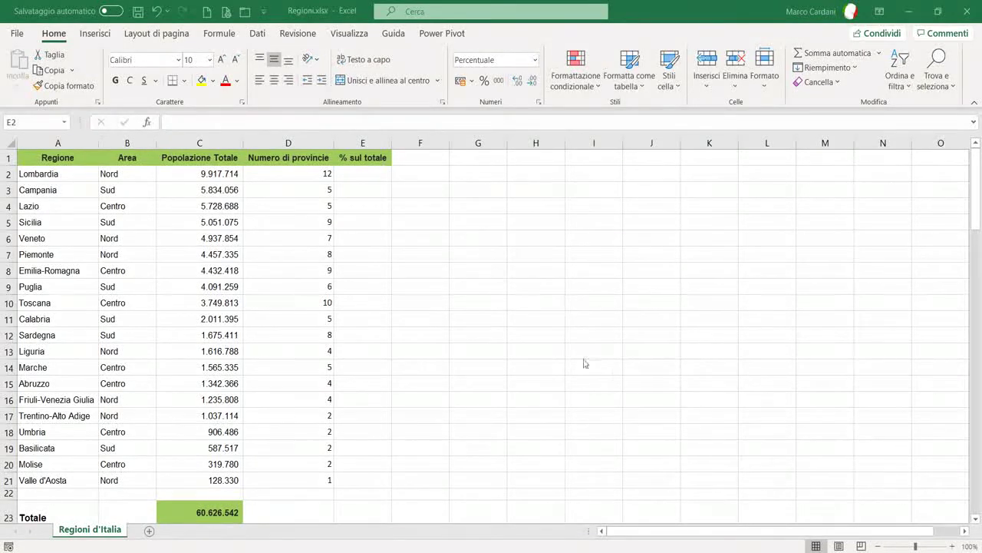
Step: Check Lombardia's population in C2 and the =SOMMA(C2:C21) total in C23, then select E2
left_click(177, 174)
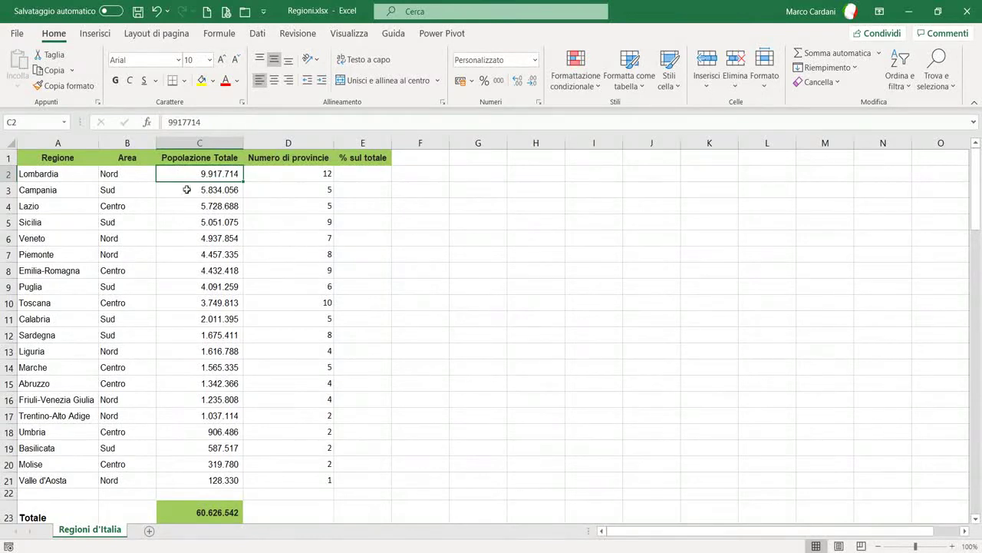
left_click(371, 173)
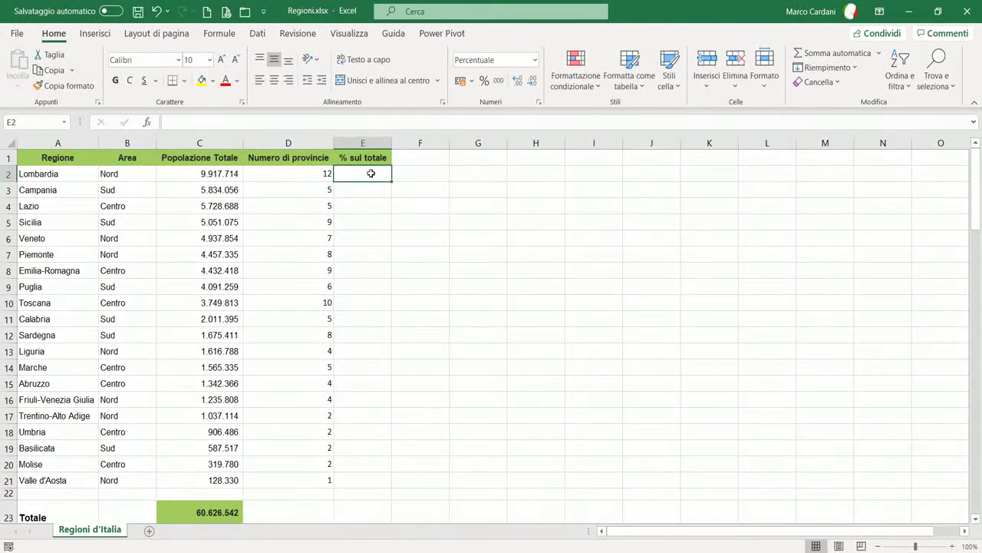
left_click(212, 512)
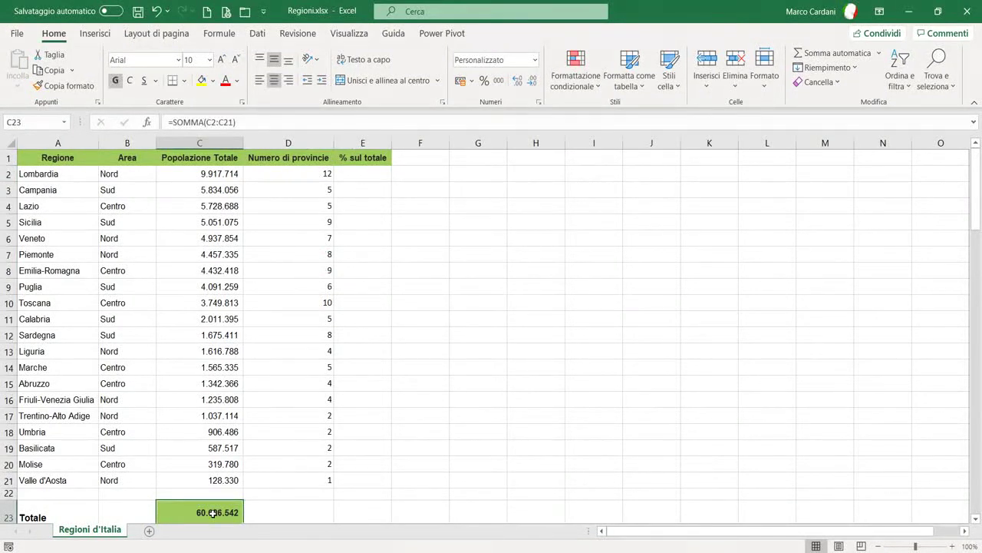
left_click(367, 173)
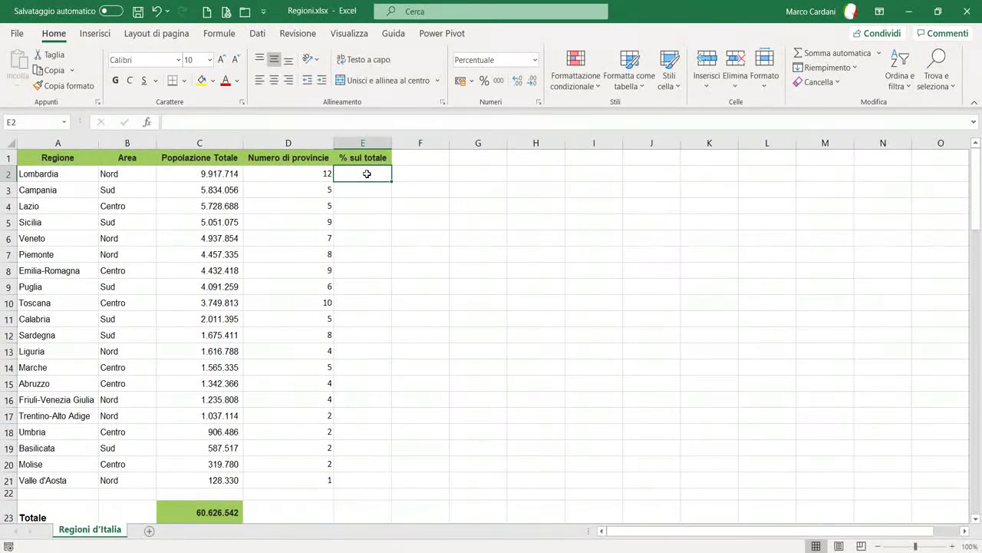
Step: Enter =C2/C23 in E2 so Lombardia's share reads 16,36%
type("=")
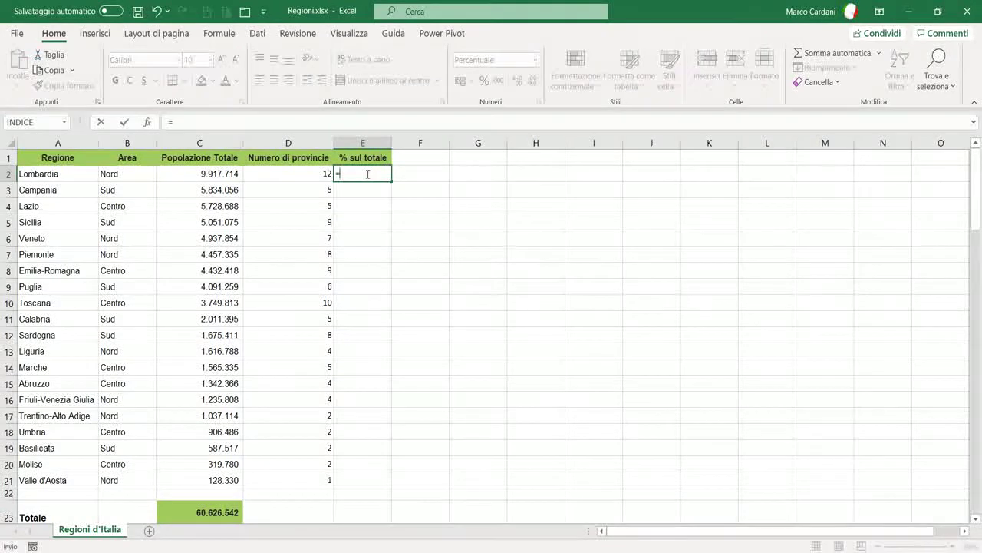
left_click(217, 175)
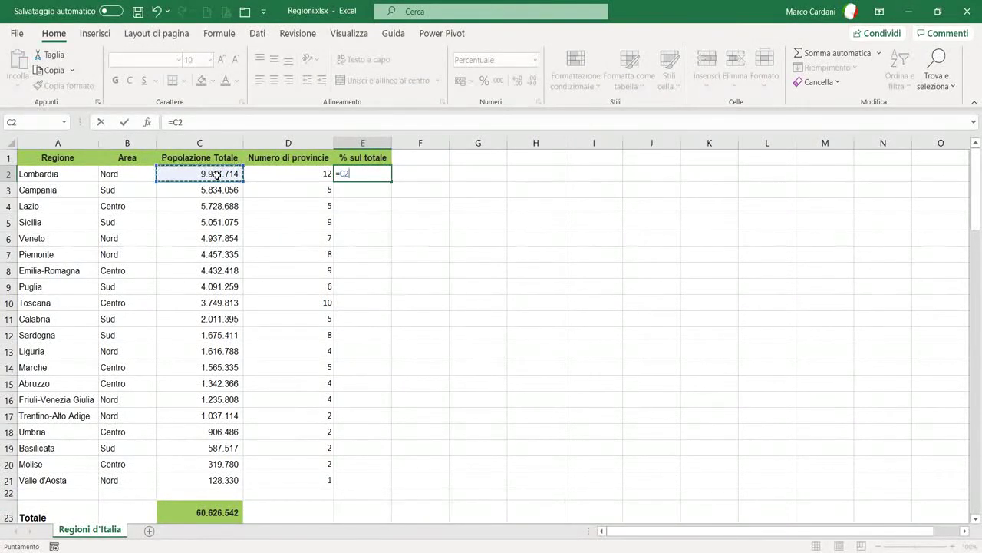
type("/")
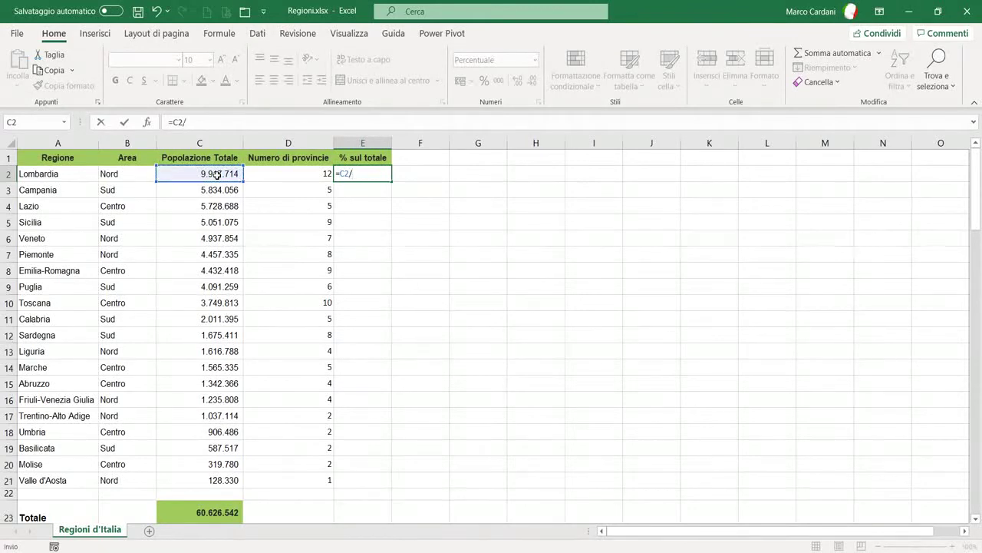
left_click(221, 517)
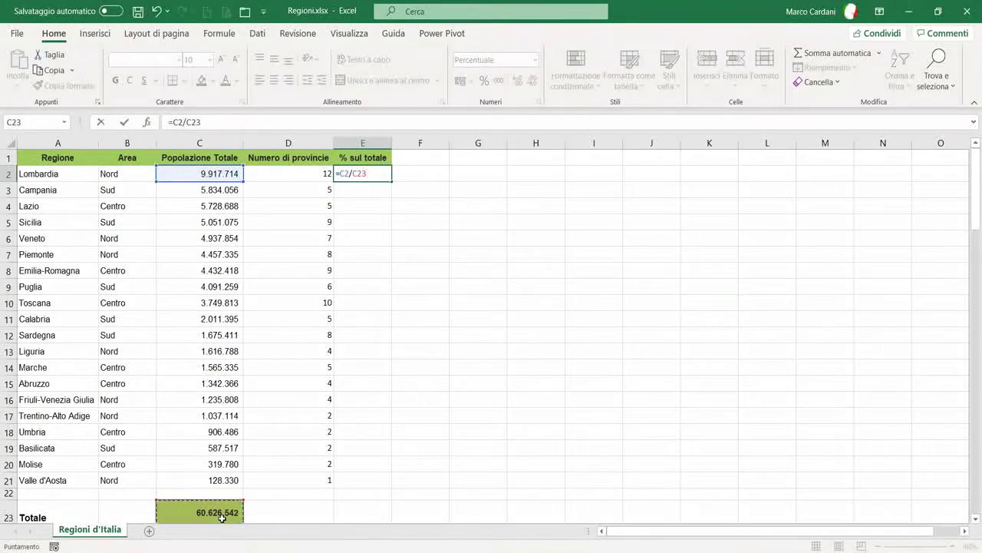
key("Return")
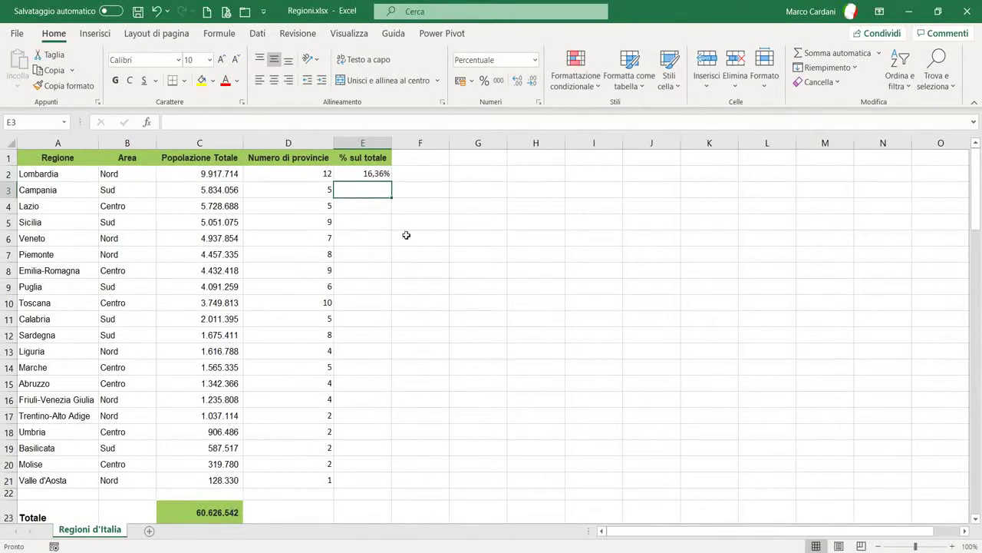
left_click(367, 172)
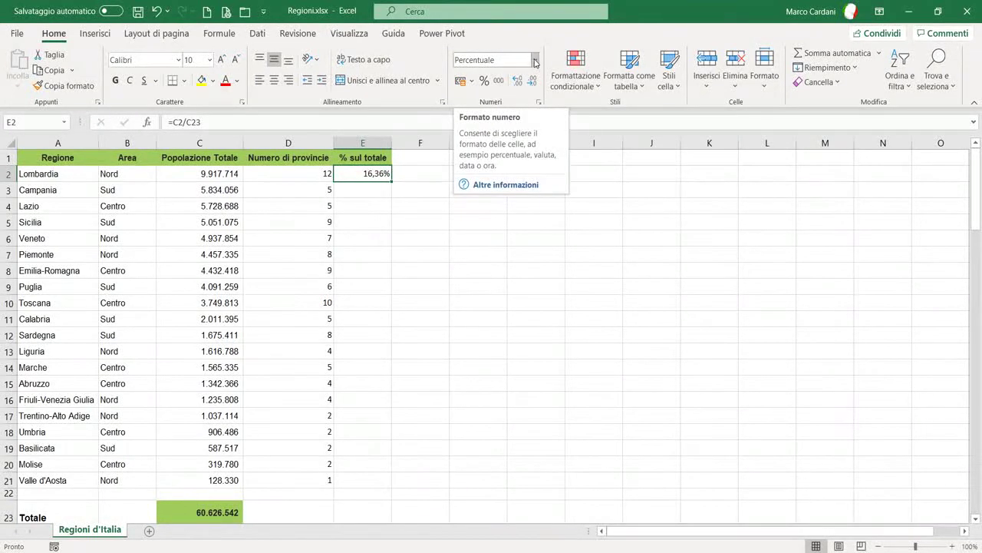
left_click(535, 61)
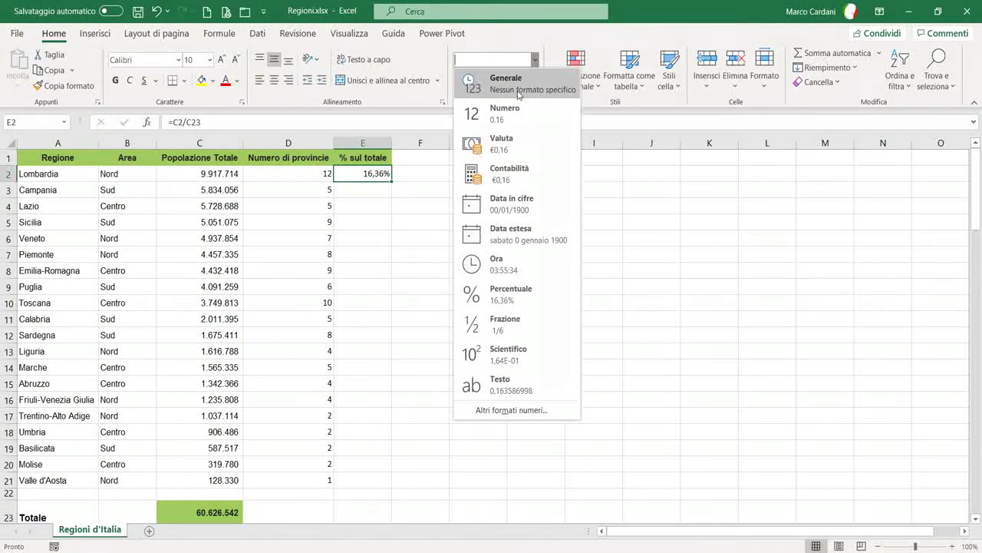
left_click(520, 90)
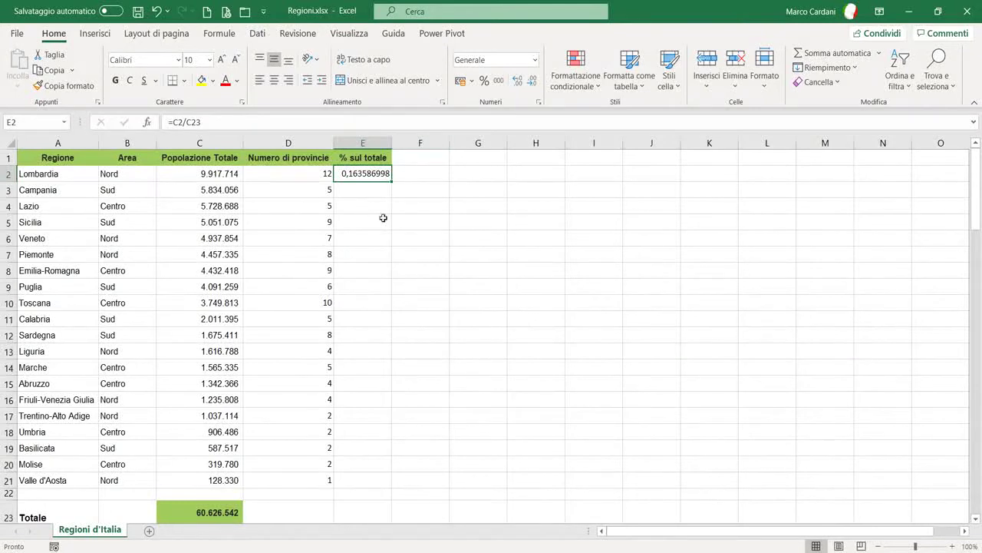
left_click(536, 60)
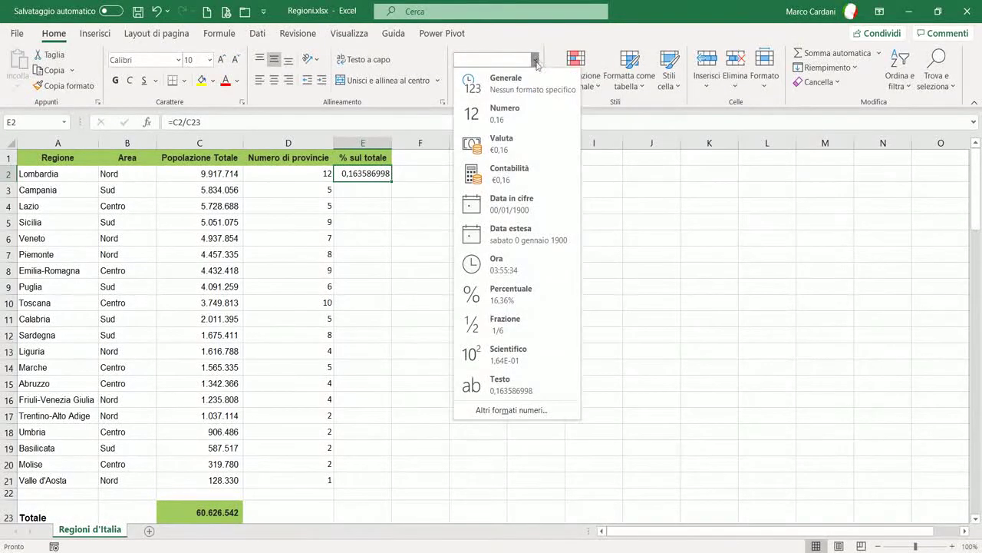
left_click(507, 295)
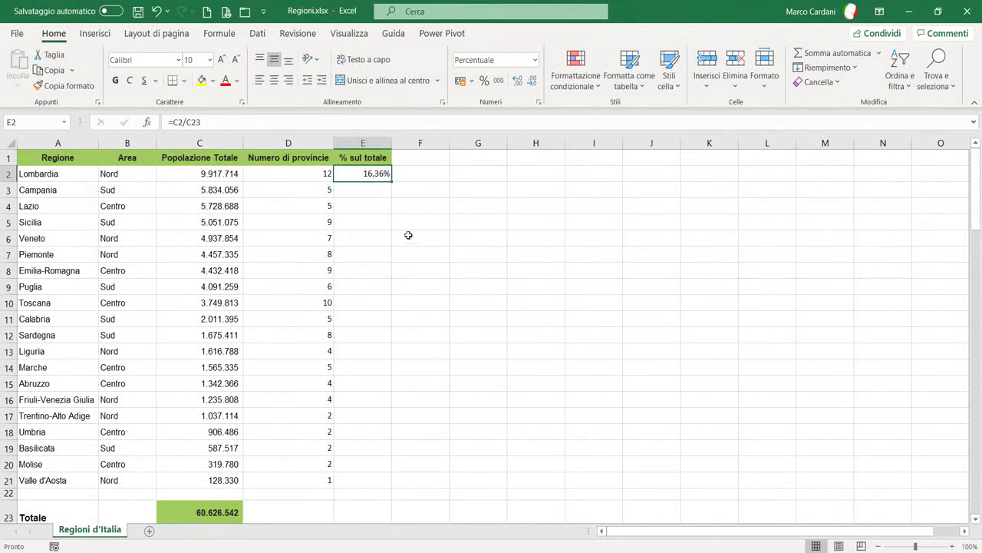
Step: Fill E2's formula down to E21 and inspect E3, which reads =C3/C24 and errors
mouse_move(391, 182)
left_mouse_down()
mouse_move(361, 369)
mouse_move(362, 484)
left_mouse_up()
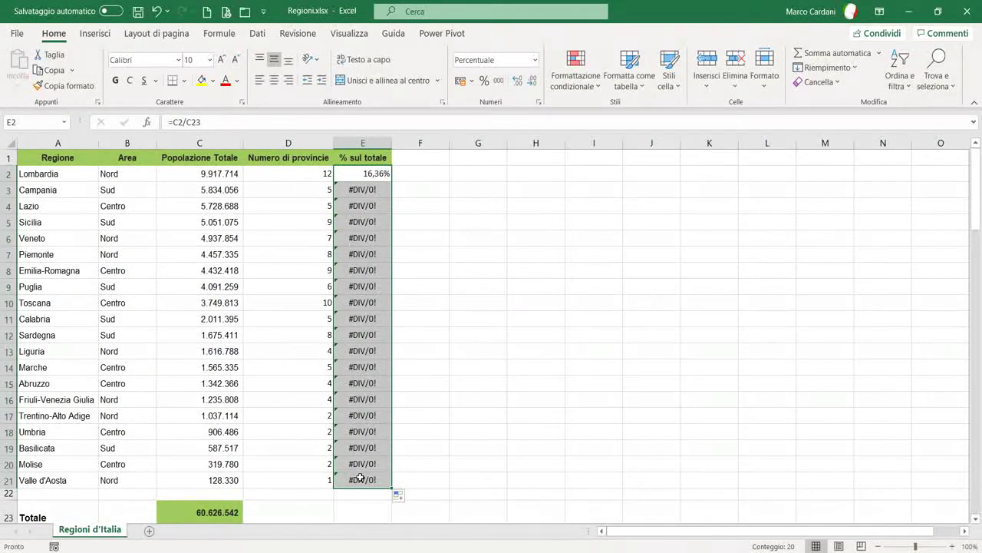
left_click(379, 174)
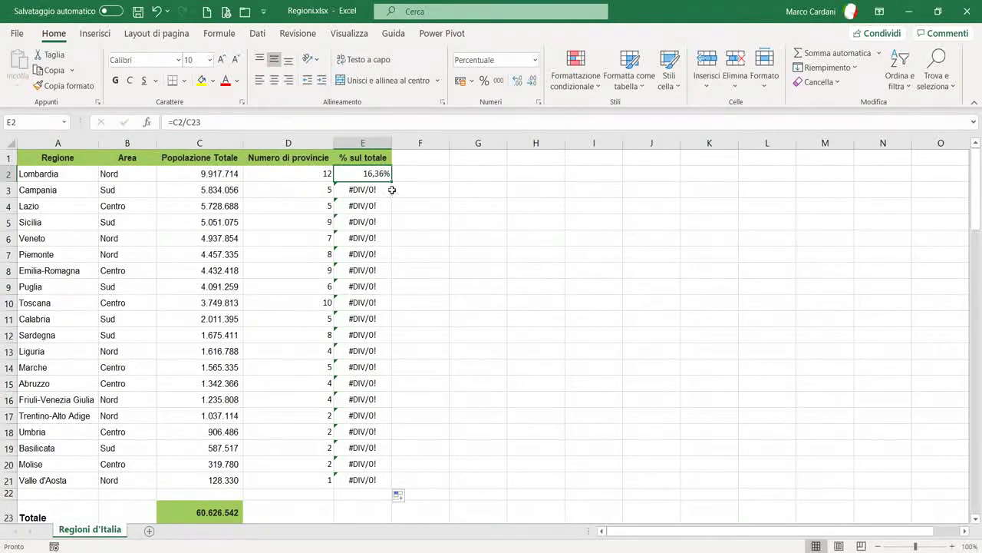
left_click(379, 189)
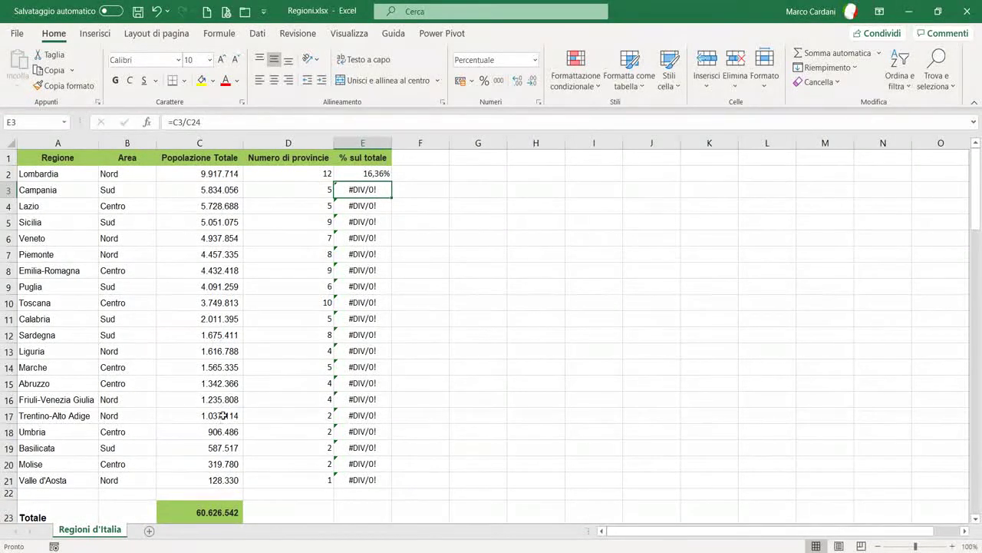
scroll(216, 345, "down", 3)
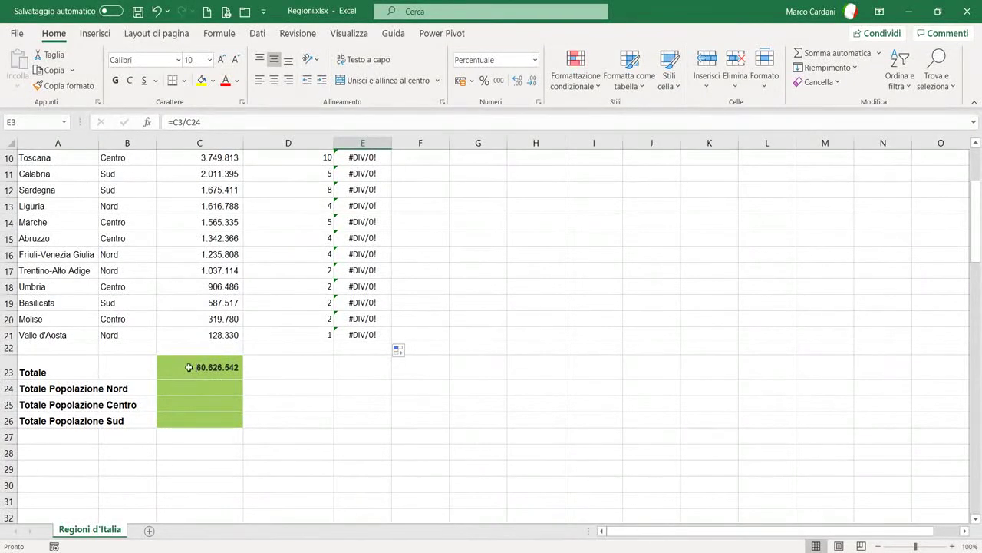
scroll(365, 283, "up", 3)
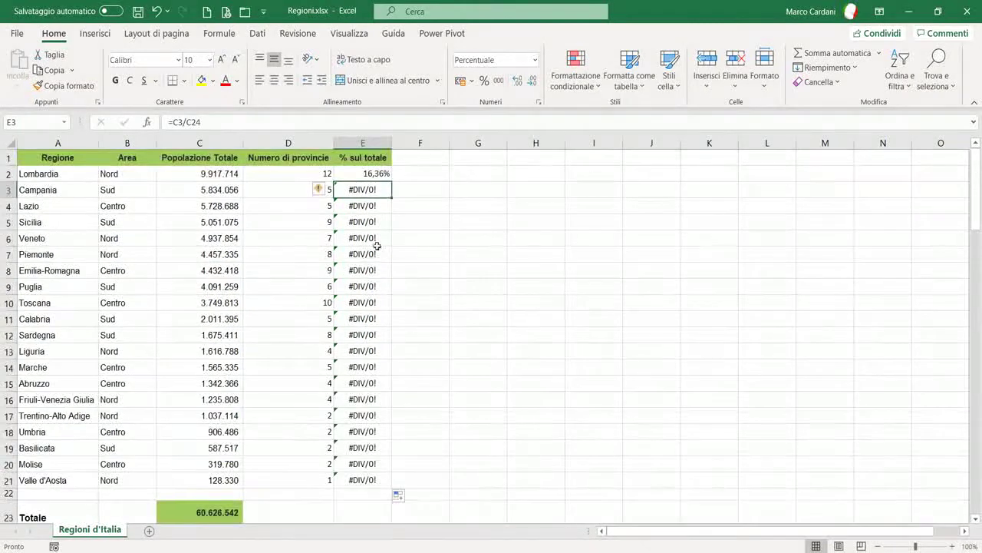
left_click(372, 206)
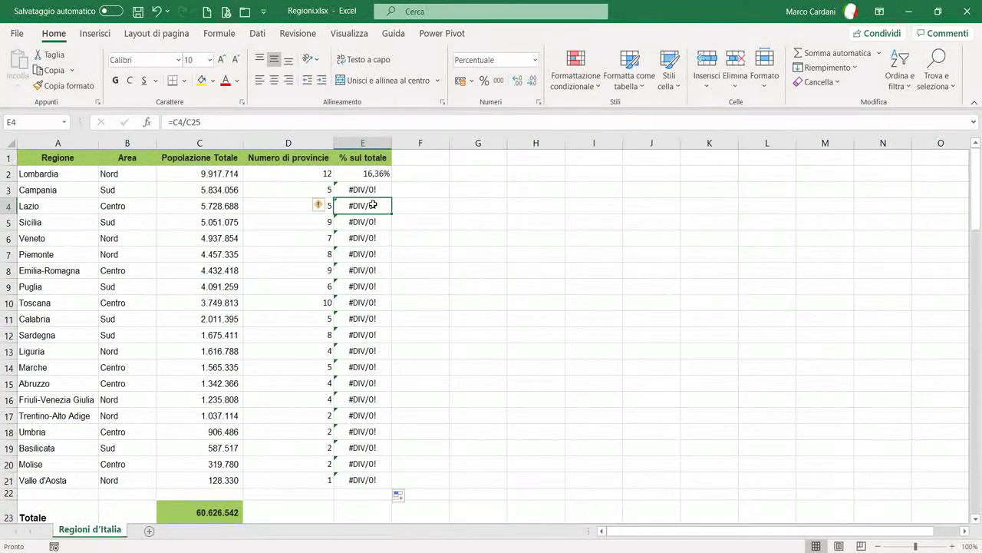
left_click(378, 222)
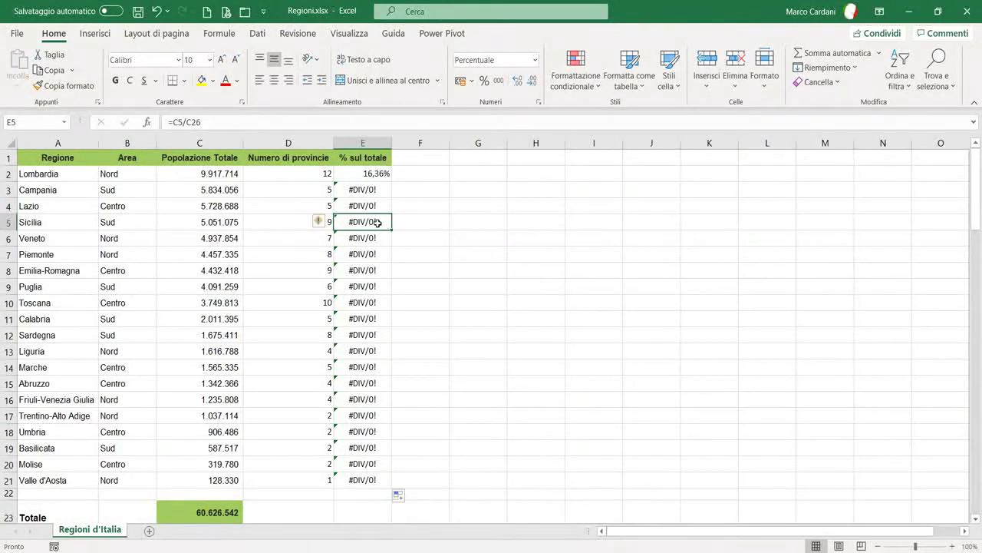
left_click(376, 174)
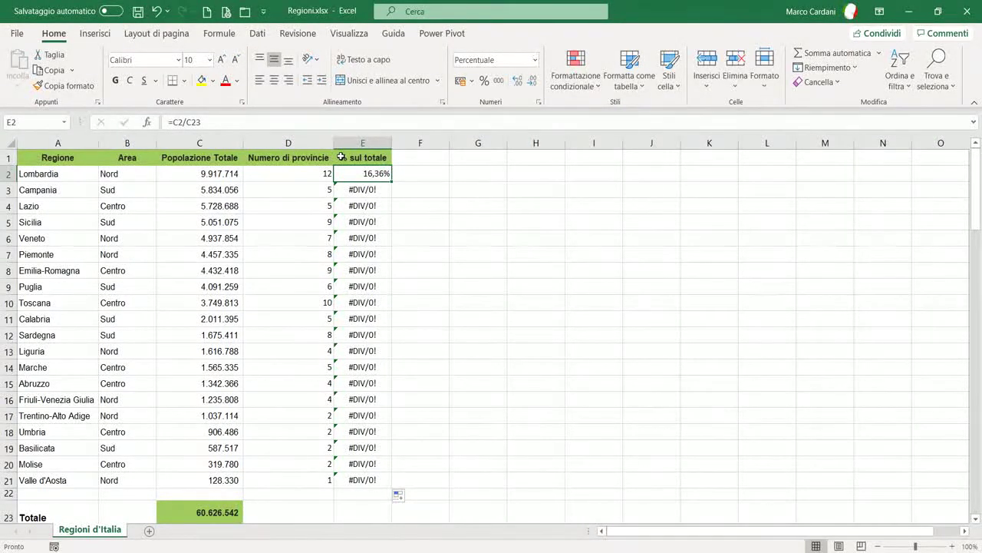
Step: Re-enter E2 as =C2/$C$23, locking the population total as an absolute reference
key("Delete")
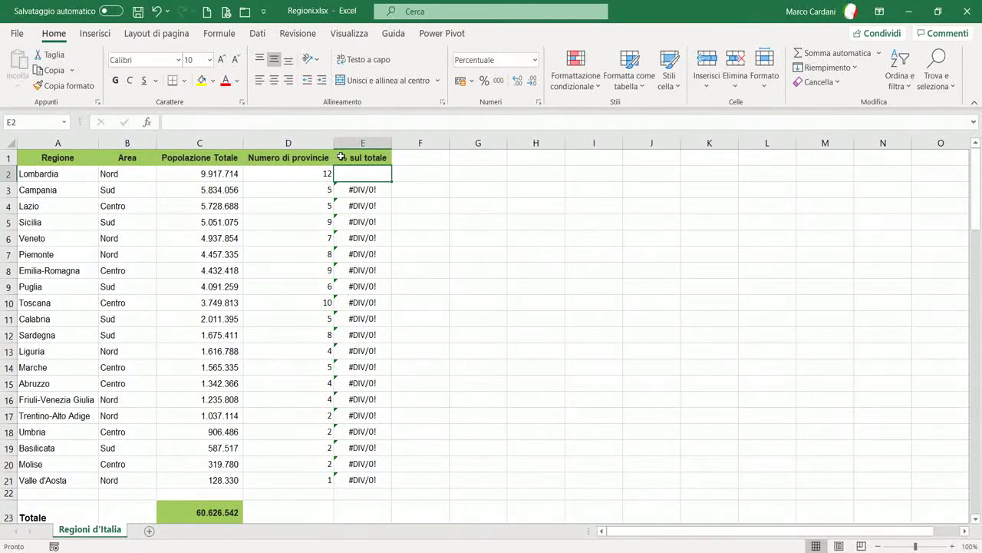
type("=")
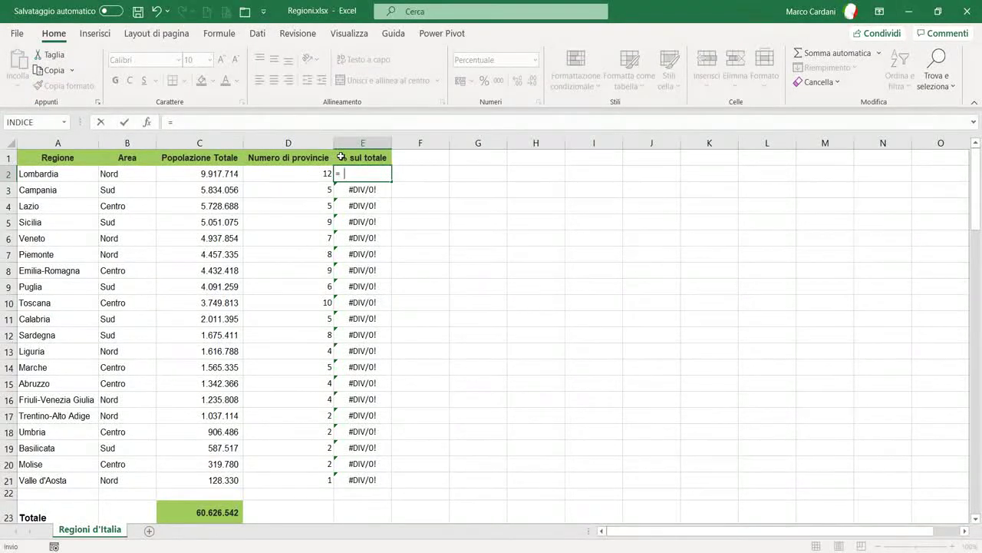
type("C2/")
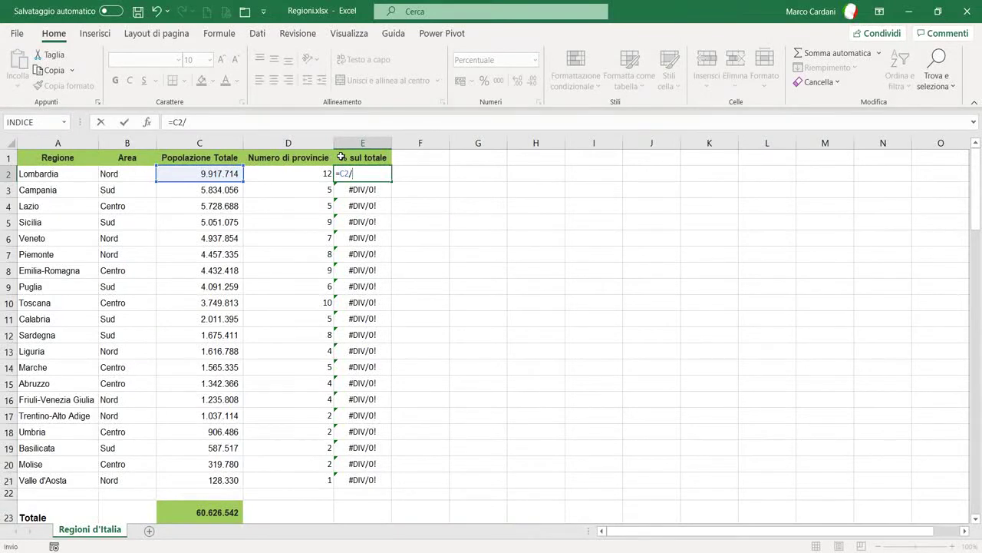
type("C23")
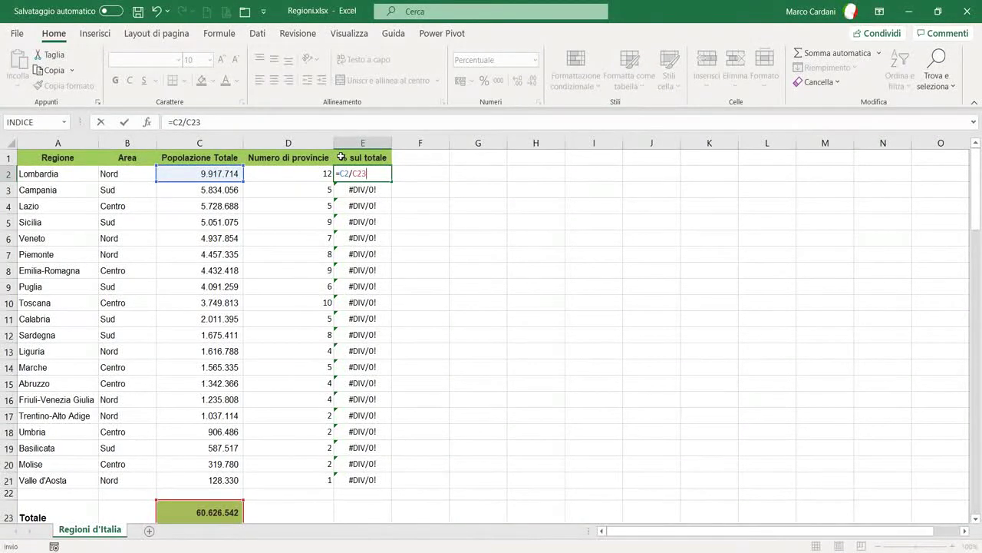
key("F4")
key("Return")
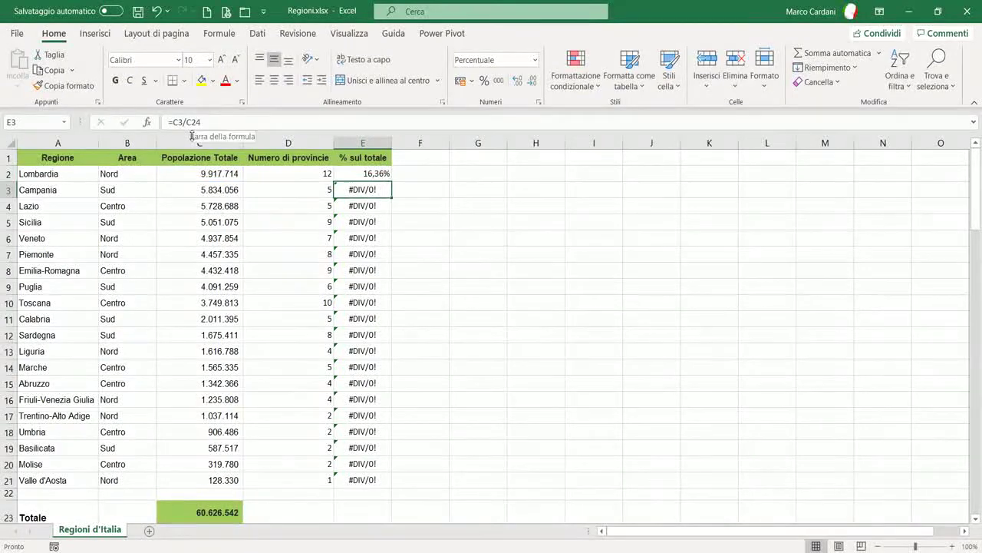
Step: Copy E2's locked formula down to E21 and select the shares to confirm they total 100,00%
left_click(365, 175)
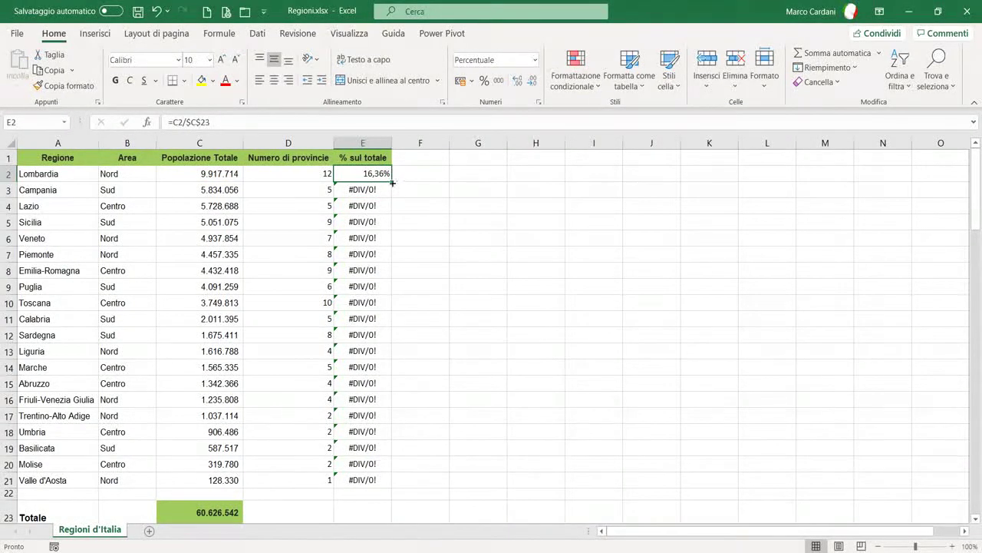
left_click_drag(392, 183, 376, 485)
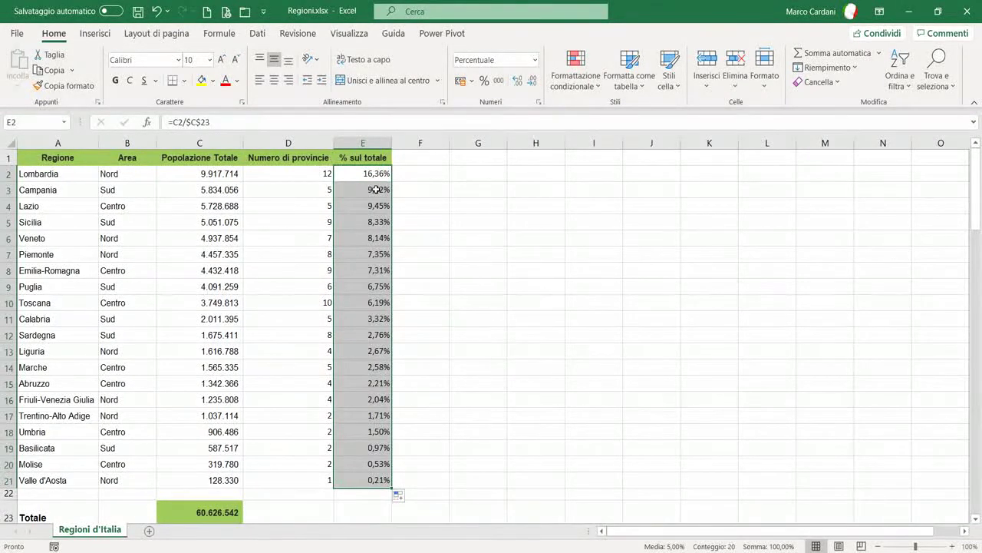
mouse_move(376, 189)
left_mouse_down()
mouse_move(353, 485)
mouse_move(357, 478)
left_mouse_up()
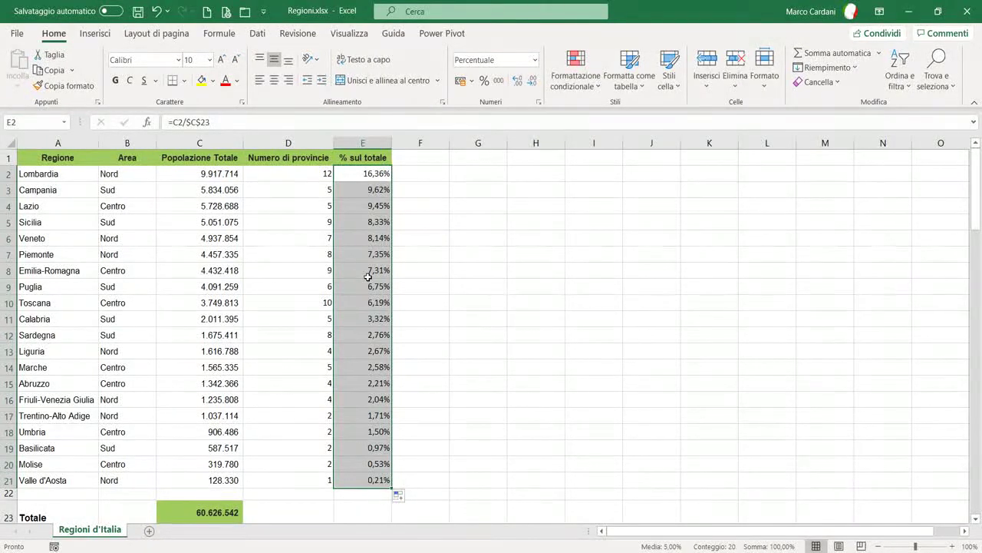
Step: Check the copied formulas for Campania and Lazio, then switch to the Delitti.xlsx workbook
left_click(366, 175)
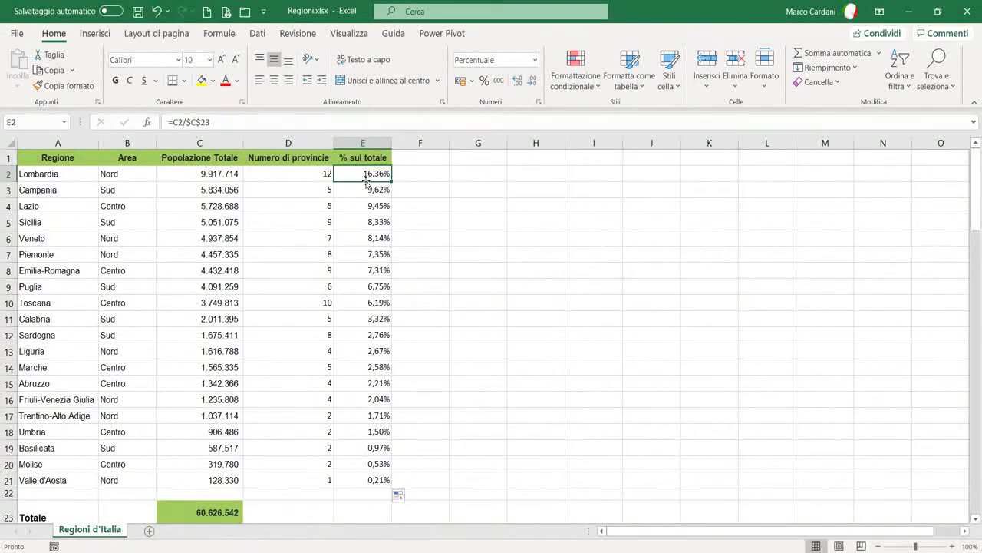
left_click(366, 191)
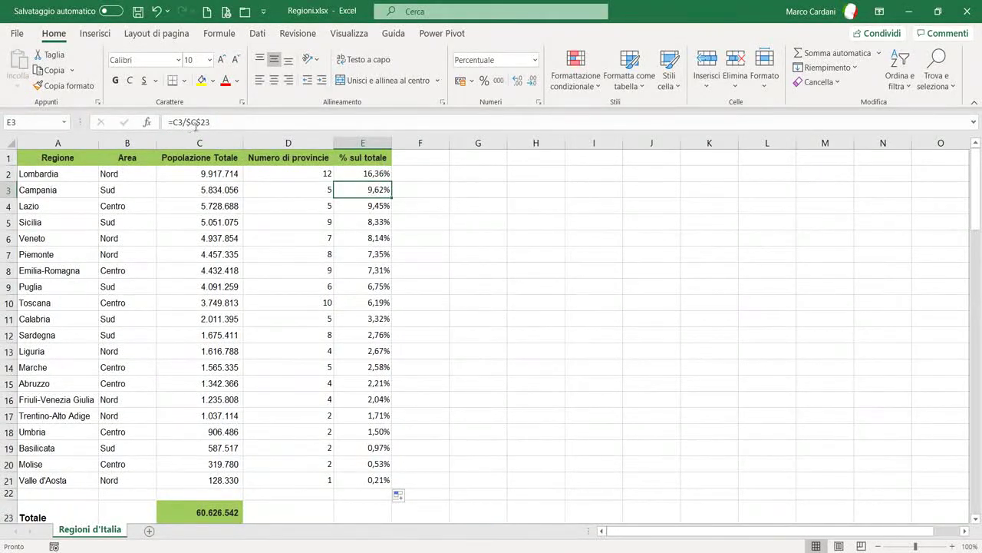
left_click(358, 203)
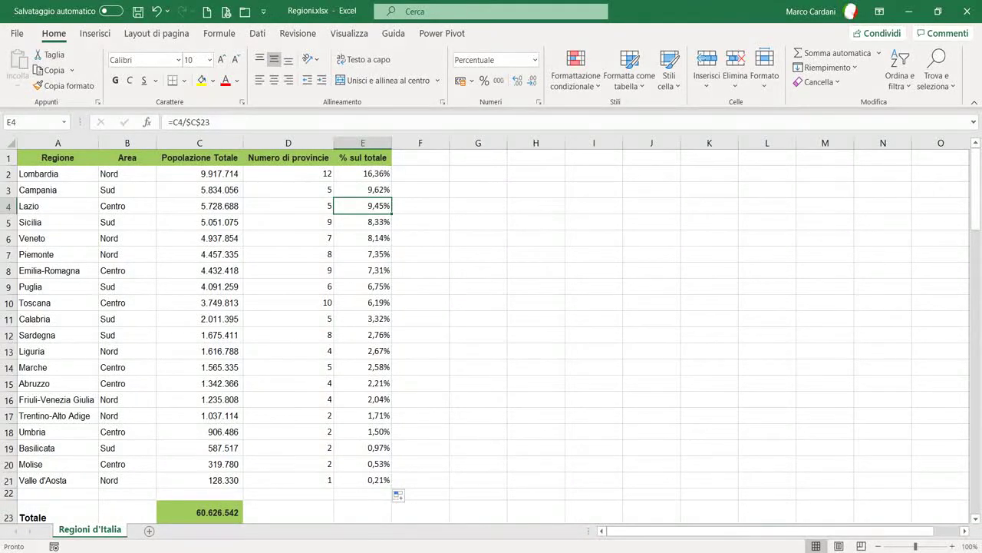
left_click(620, 499)
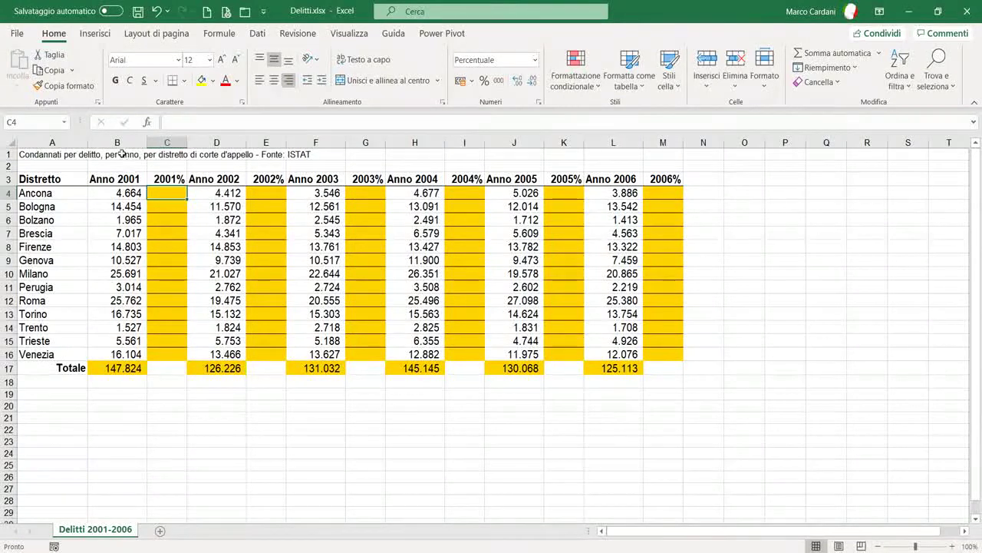
left_click(117, 193)
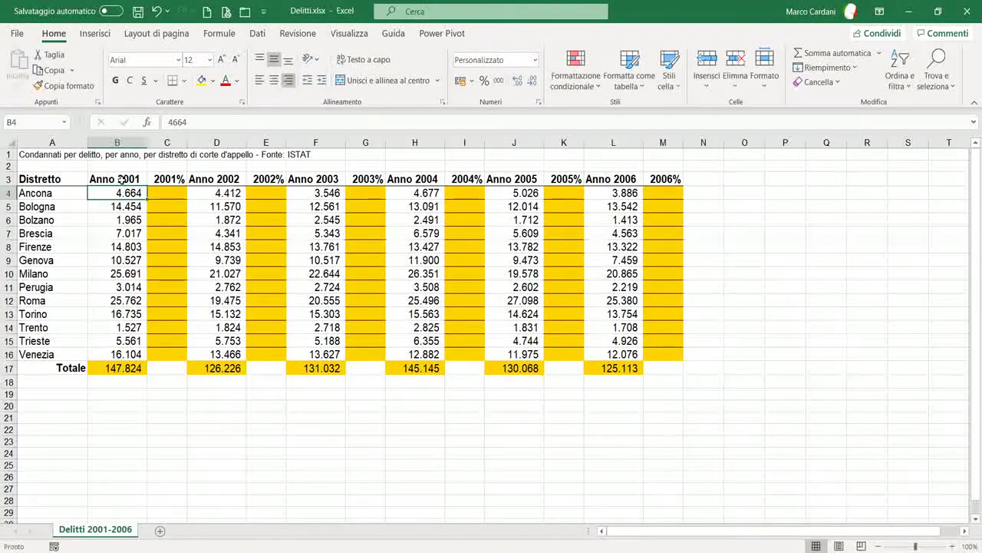
left_click(122, 178)
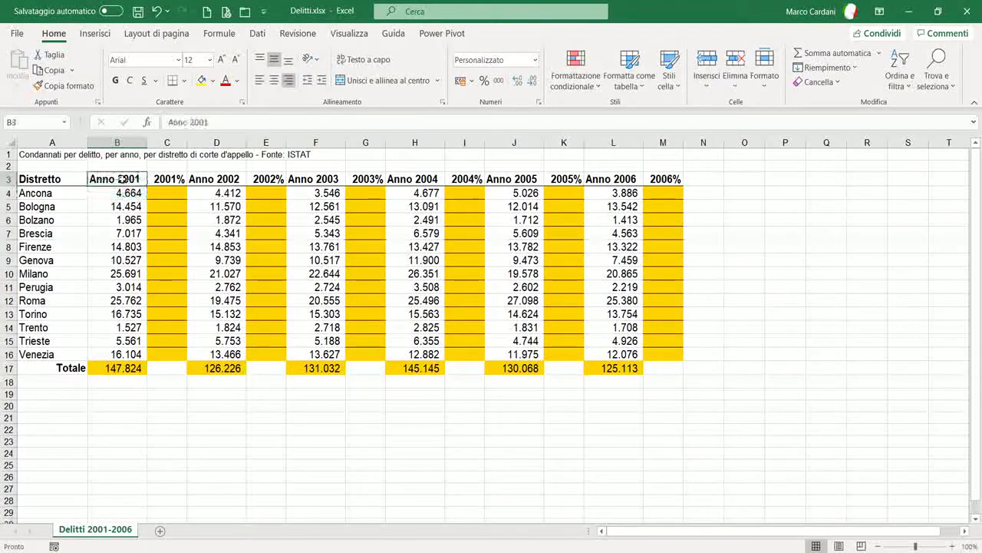
left_click(608, 182)
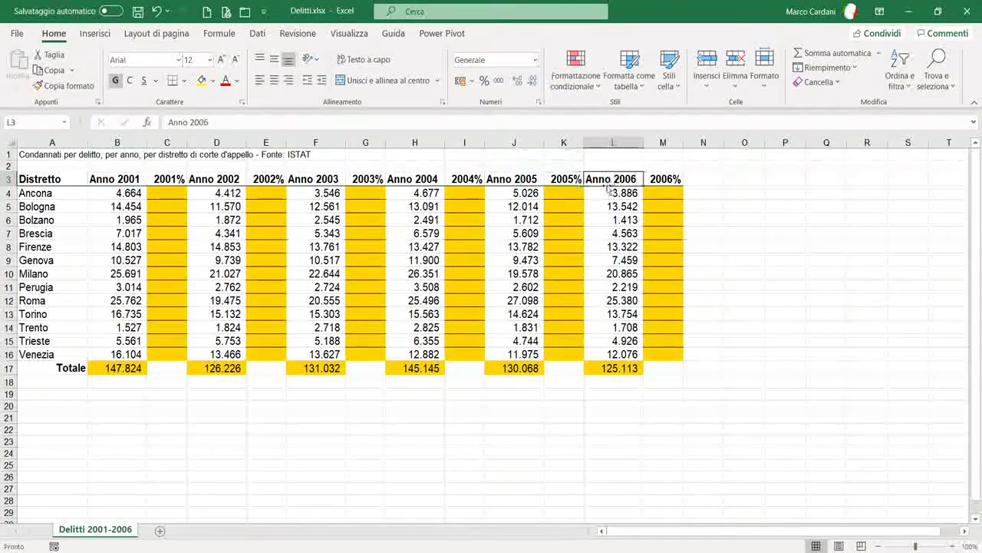
left_click(169, 183)
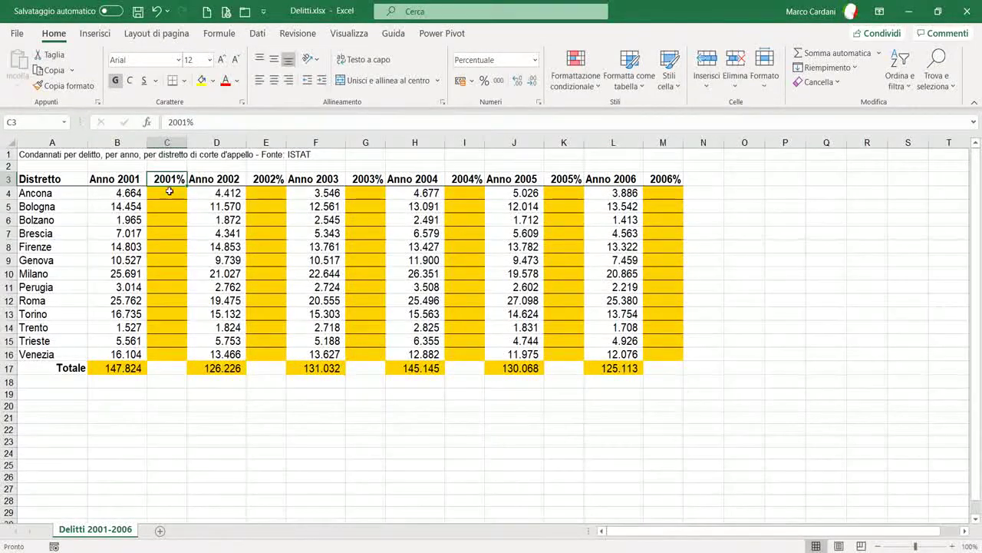
left_click(124, 369)
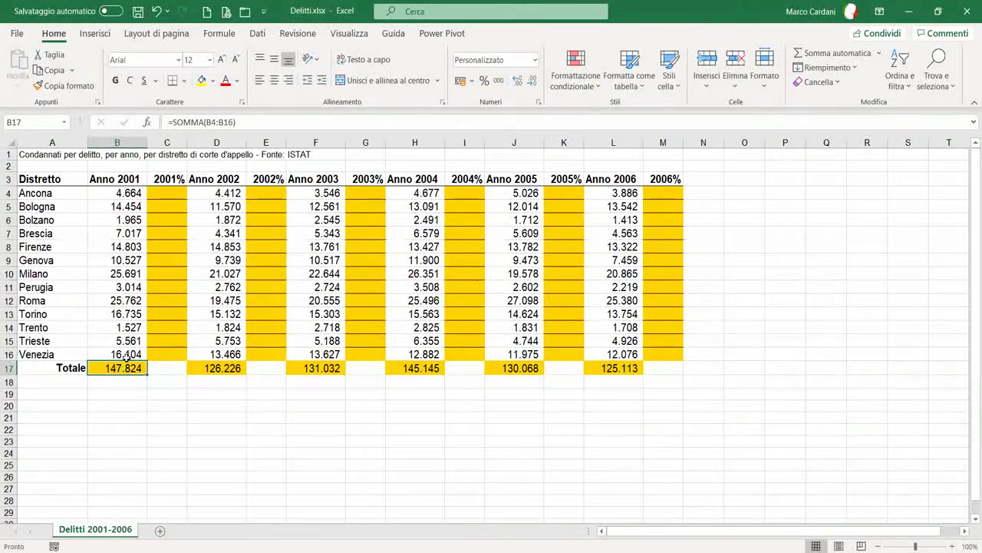
left_click(178, 192)
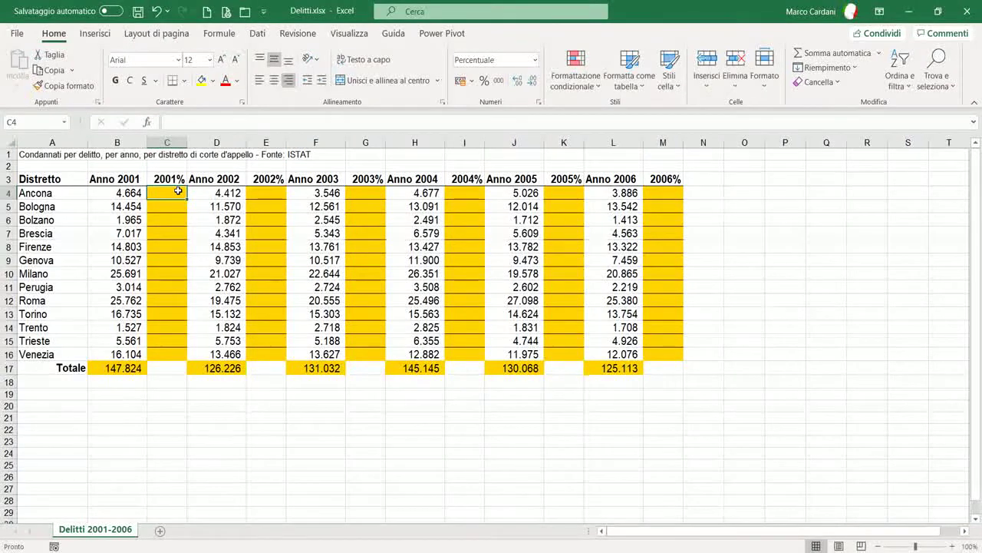
Step: Enter =B4/$B$17 in C4 so Ancona's 2001 share reads 3,2%
type("=")
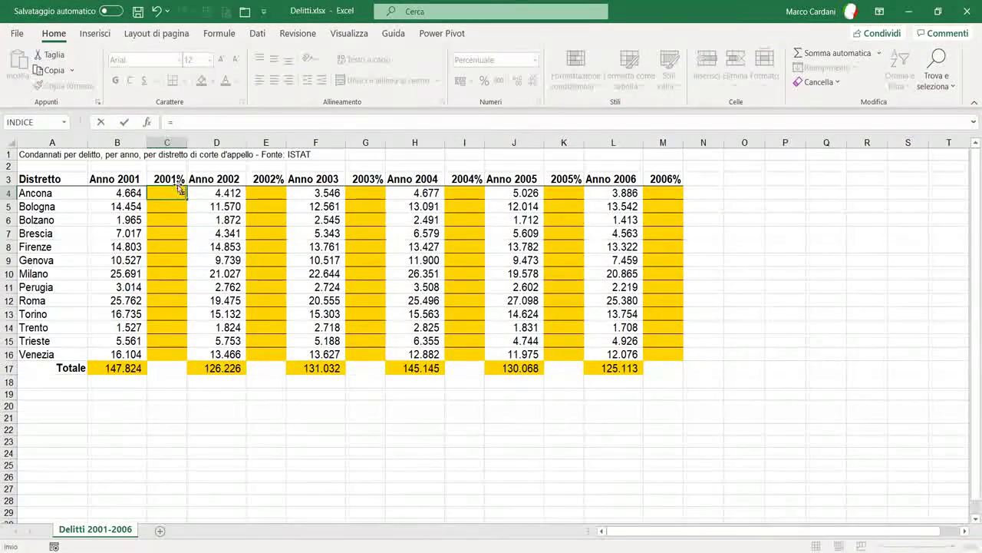
left_click(125, 192)
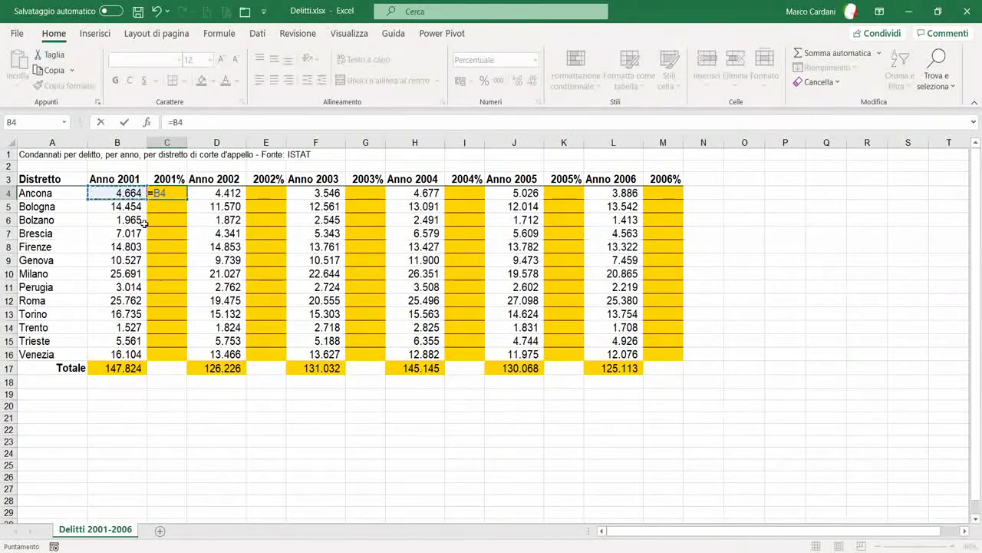
type("/")
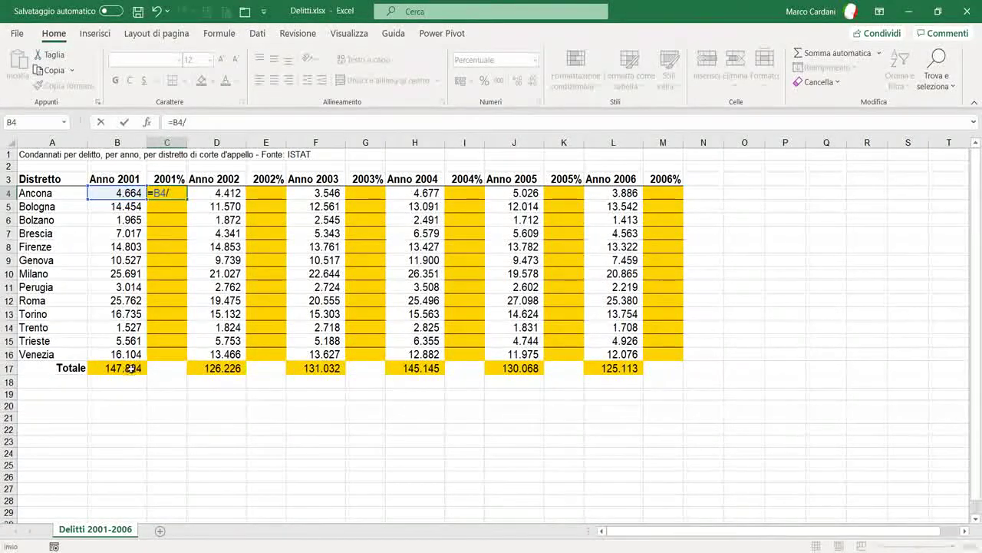
left_click(131, 368)
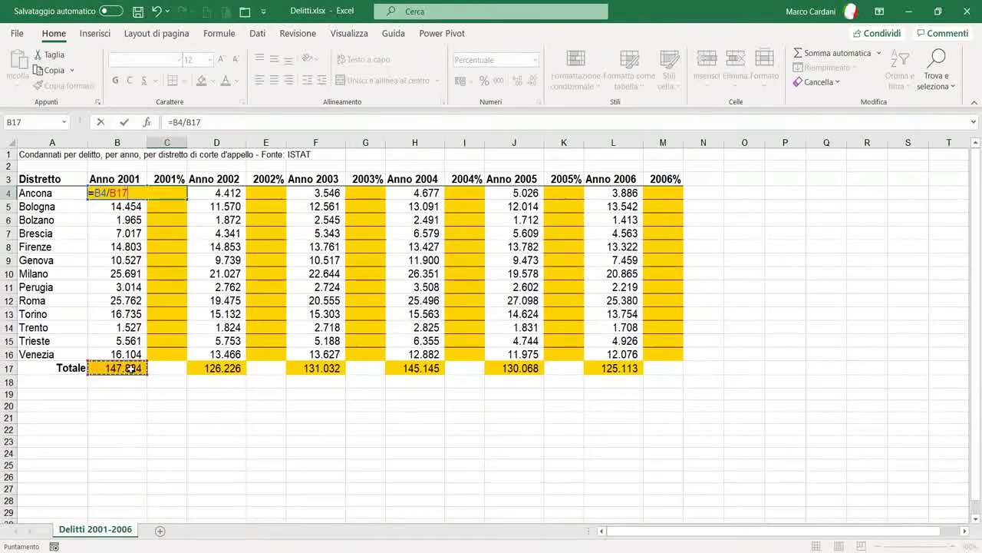
key("F4")
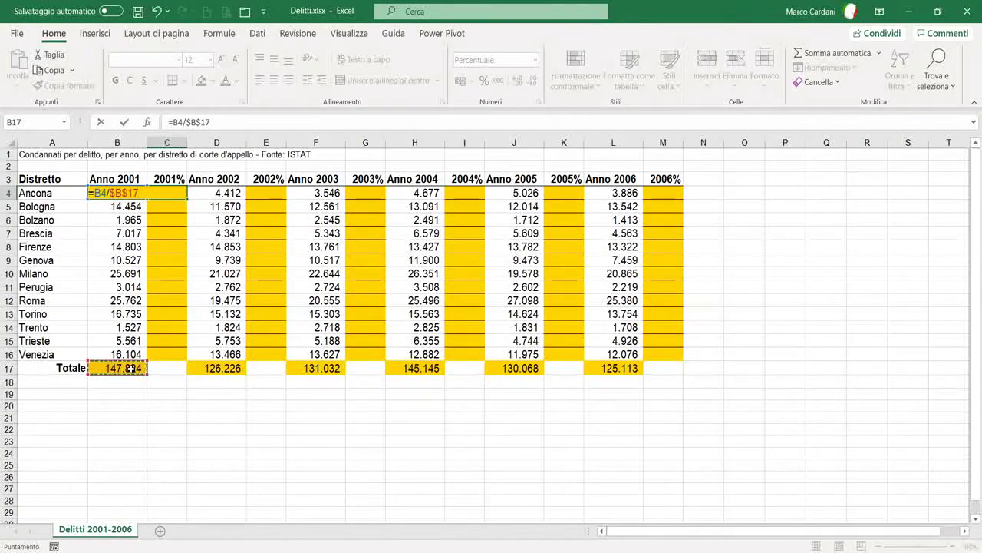
key("Return")
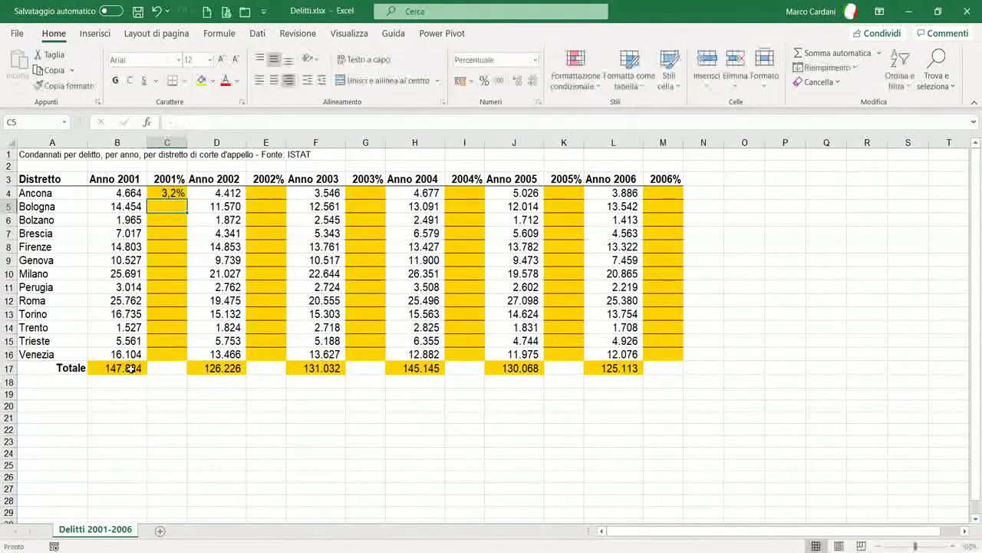
left_click(174, 195)
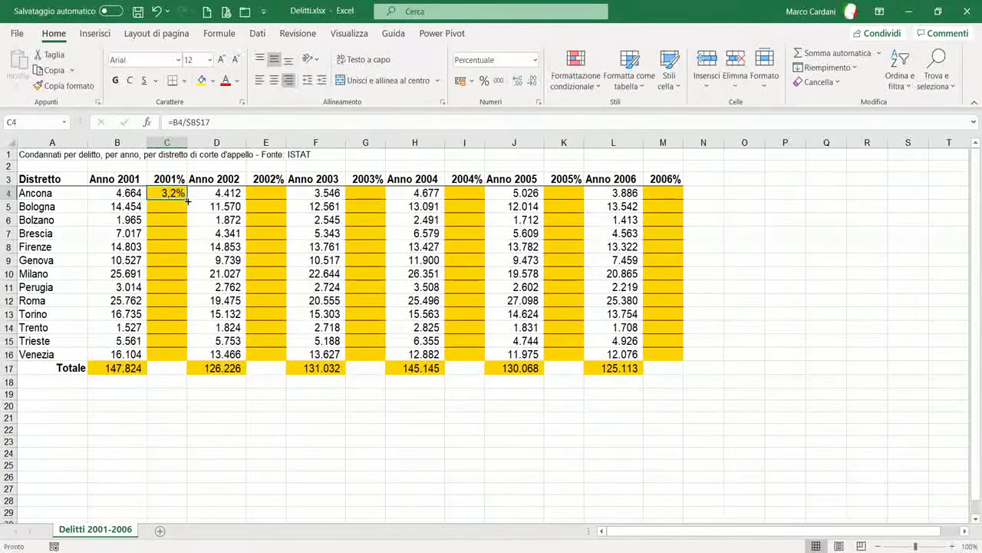
Step: Fill C4's formula down to C16, giving 3,2% for Ancona through 10,9% for Venezia
mouse_move(187, 199)
left_mouse_down()
mouse_move(169, 367)
mouse_move(169, 355)
left_mouse_up()
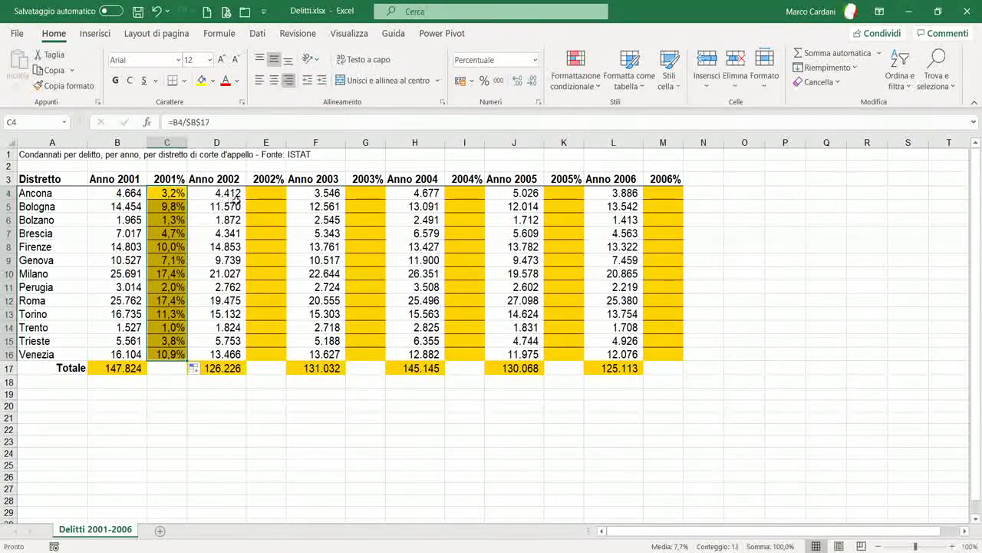
left_click(219, 193)
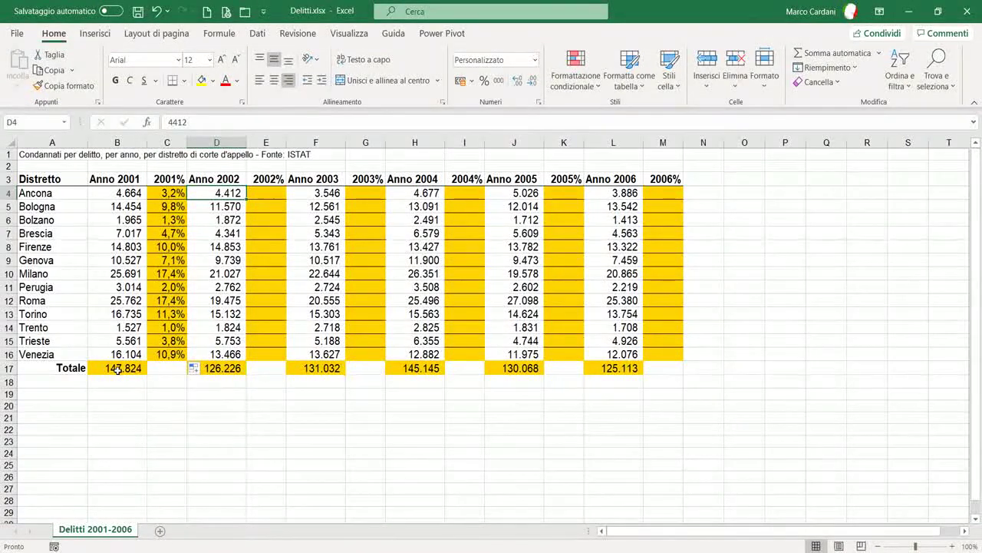
left_click(171, 193)
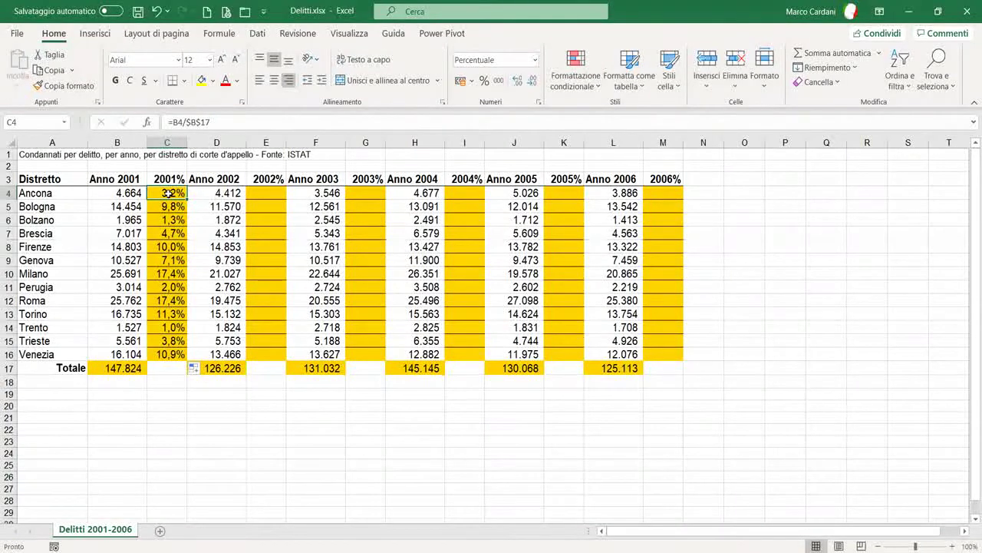
Step: Clear the old 2001% values from C4:C16
key("shift+Down")
key("shift+Down")
key("shift+Down")
key("shift+Down")
key("shift+Down")
key("shift+Down")
key("shift+Down")
key("shift+Down")
key("shift+Down")
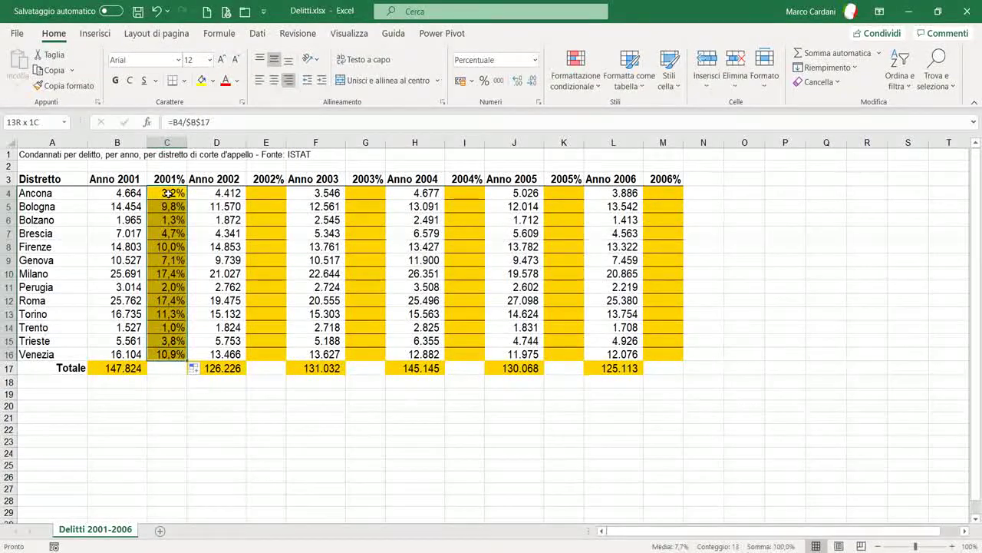
key("Delete")
left_click(169, 193)
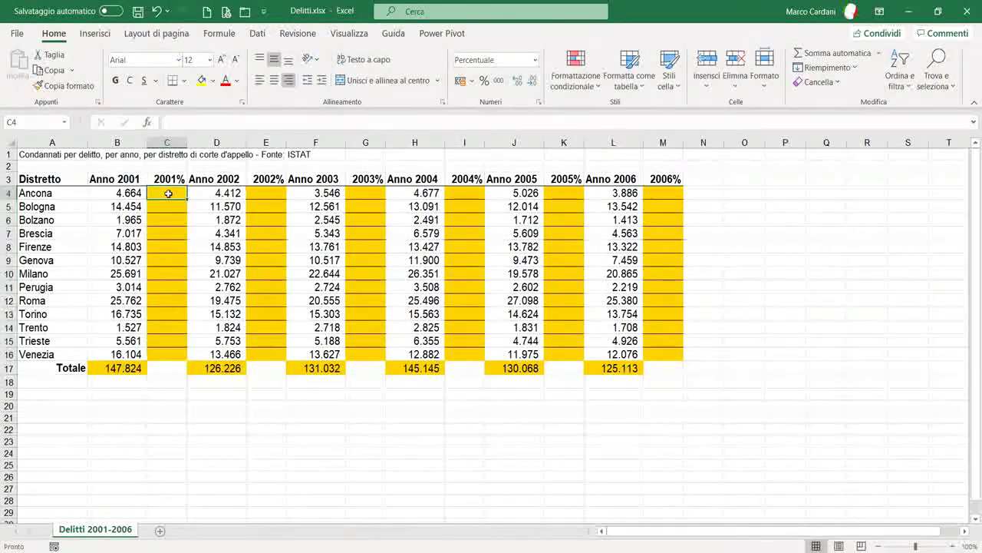
Step: Enter =B4/B$17 in C4, locking only the row of the 2001 total
type("=")
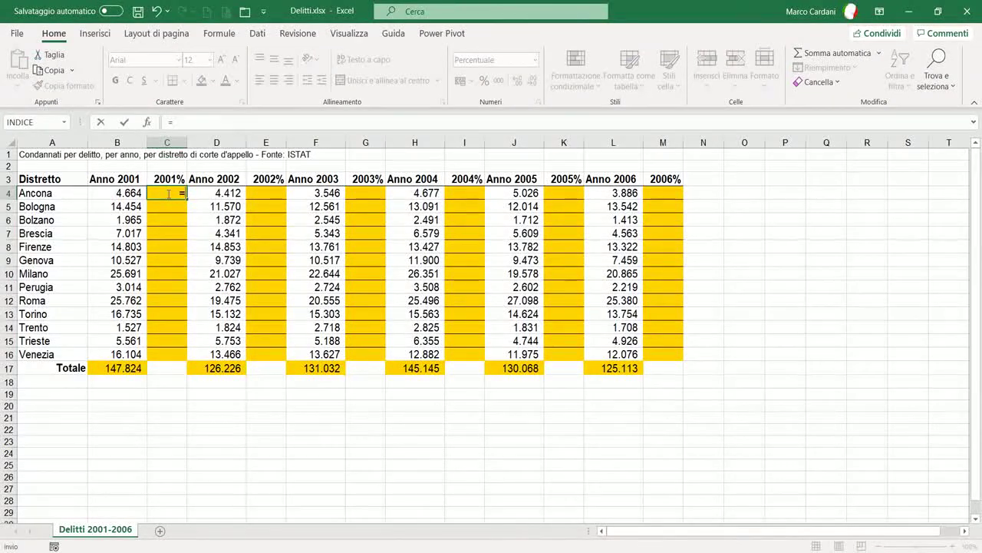
left_click(122, 194)
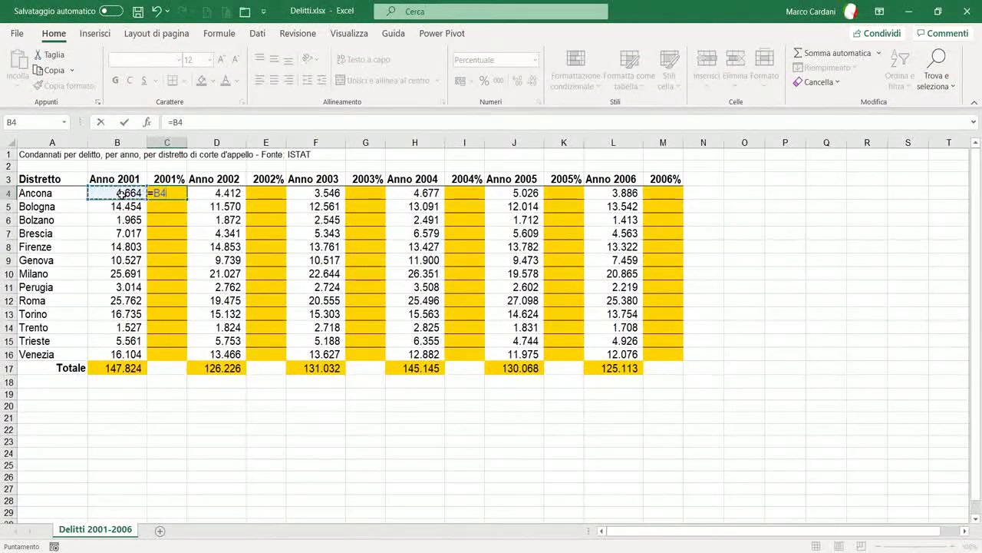
type("/")
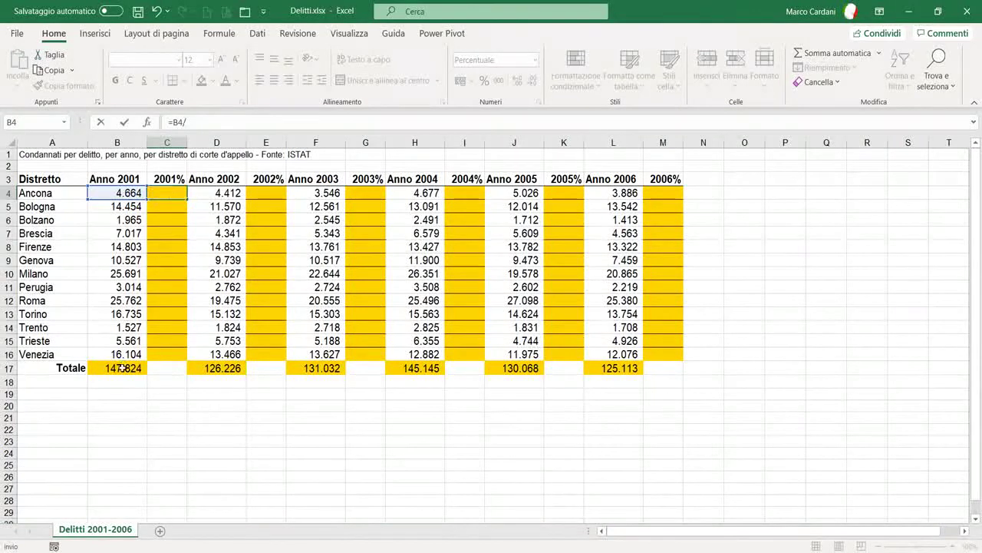
left_click(122, 367)
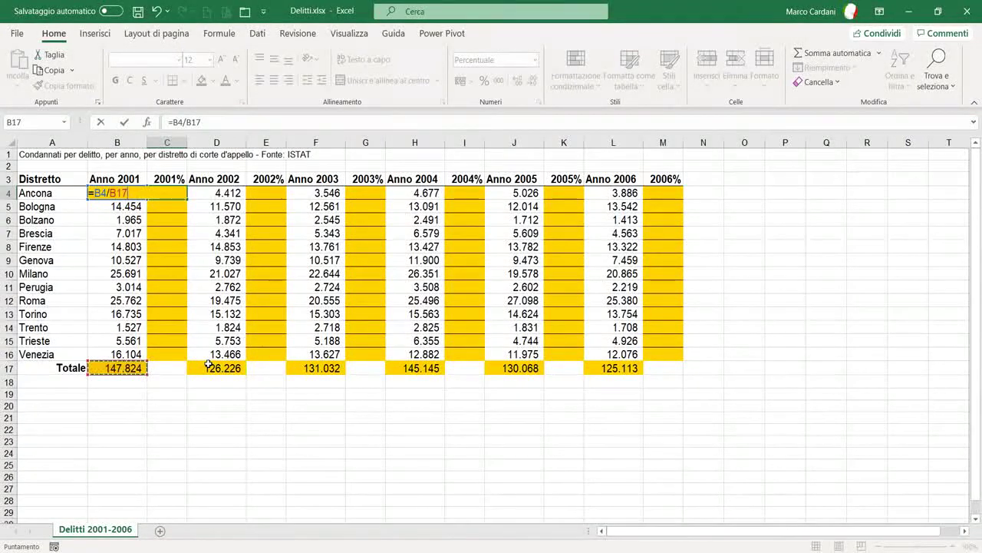
key("F4")
key("F4")
key("Return")
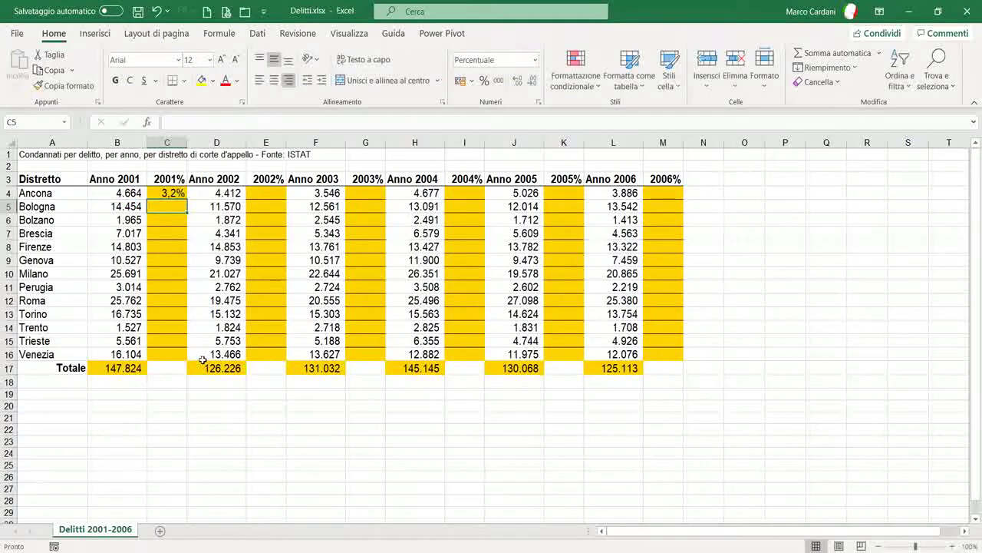
Step: Fill C4's =B4/B$17 formula down to C16 and copy the 2001% shares
left_click(167, 193)
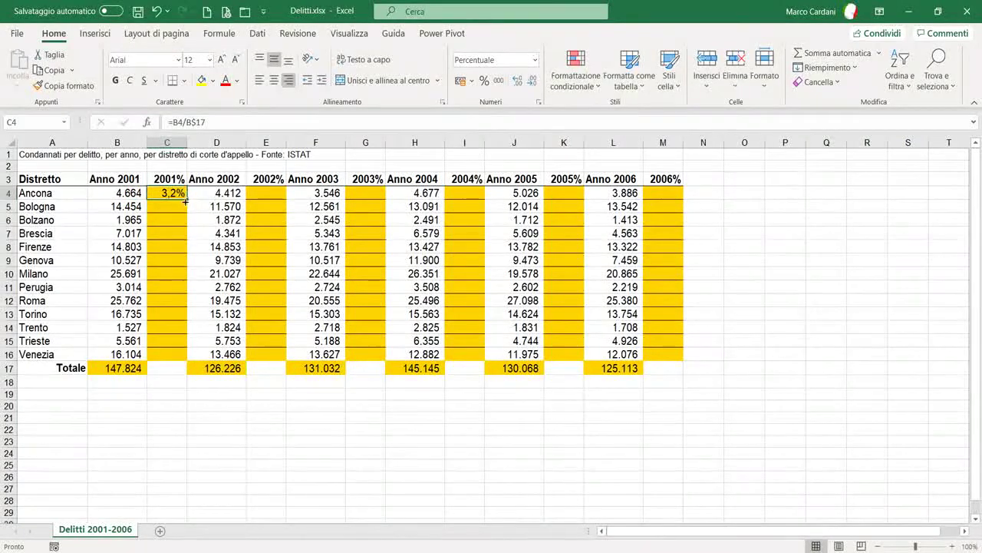
left_click_drag(187, 198, 171, 355)
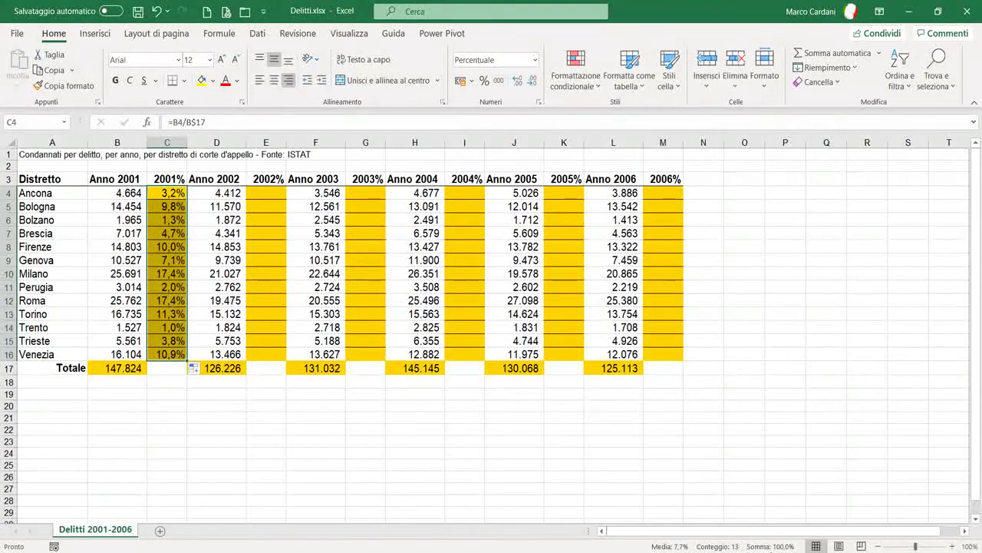
right_click(178, 205)
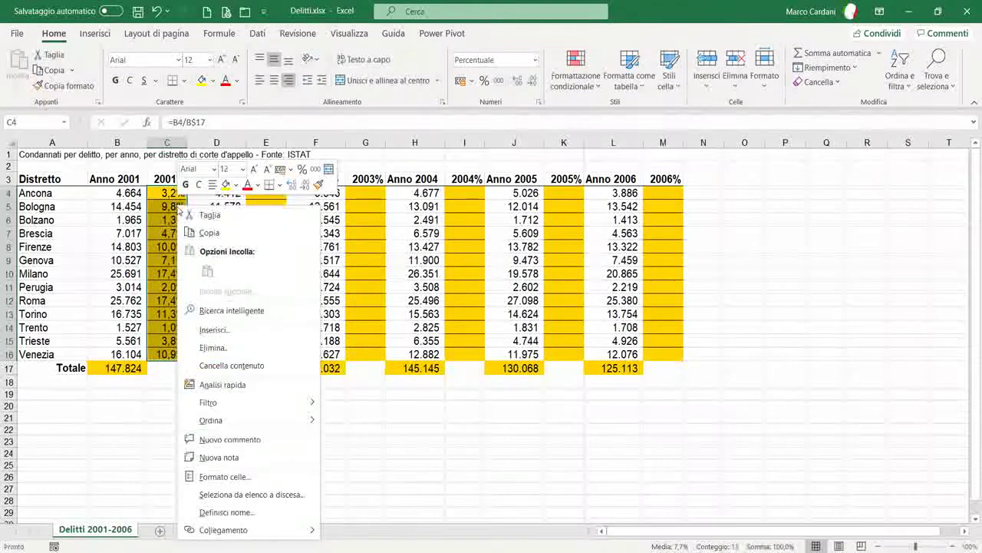
left_click(209, 233)
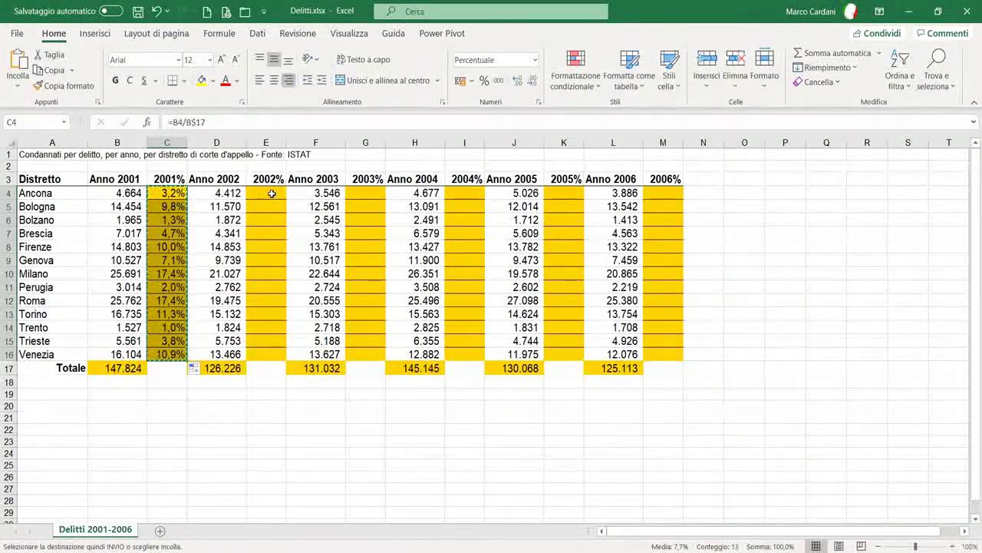
Step: Paste the share formulas into the 2002% column, E4 reading =D4/D$17
left_click(272, 193)
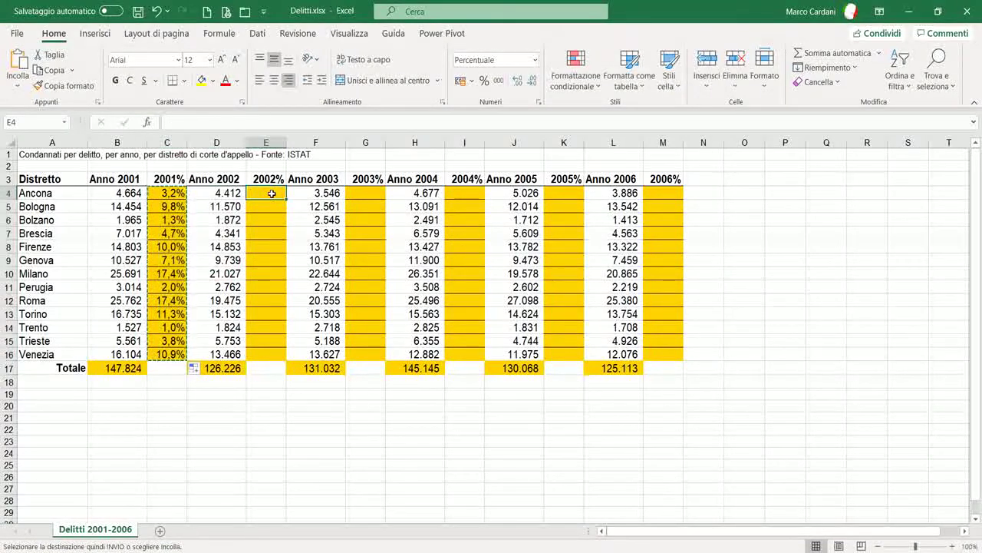
right_click(271, 193)
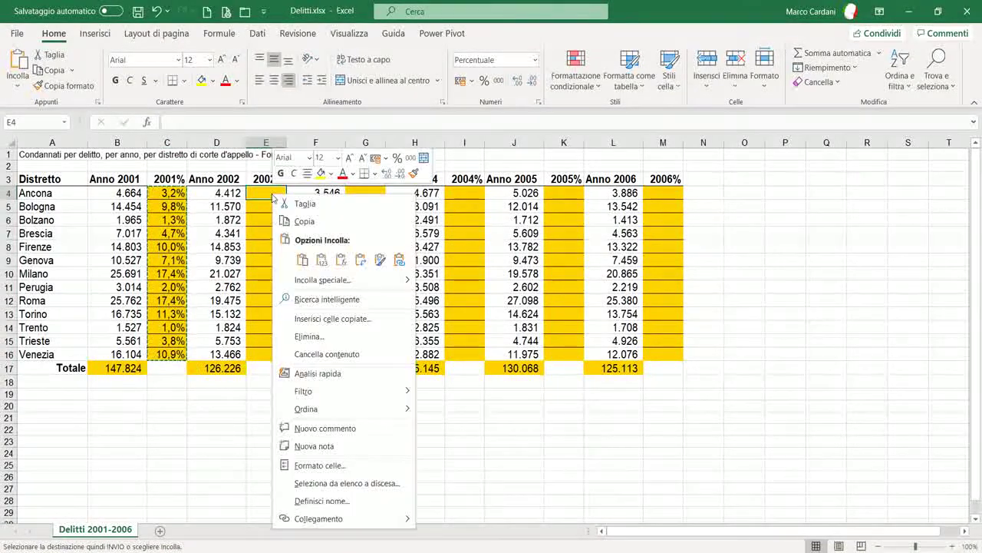
left_click(302, 259)
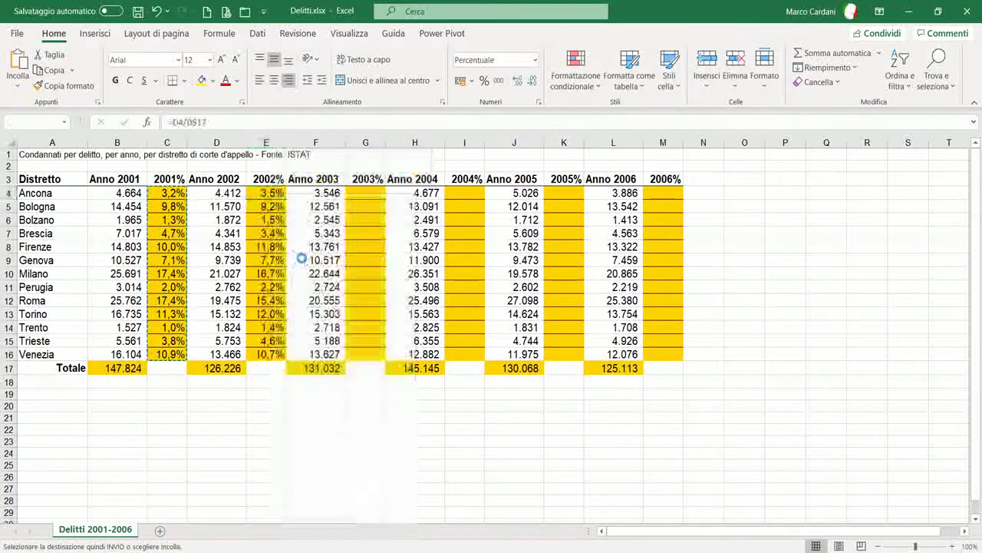
Step: Paste the same share formulas into the 2003%, 2004%, 2005% and 2006% columns
left_click(361, 192)
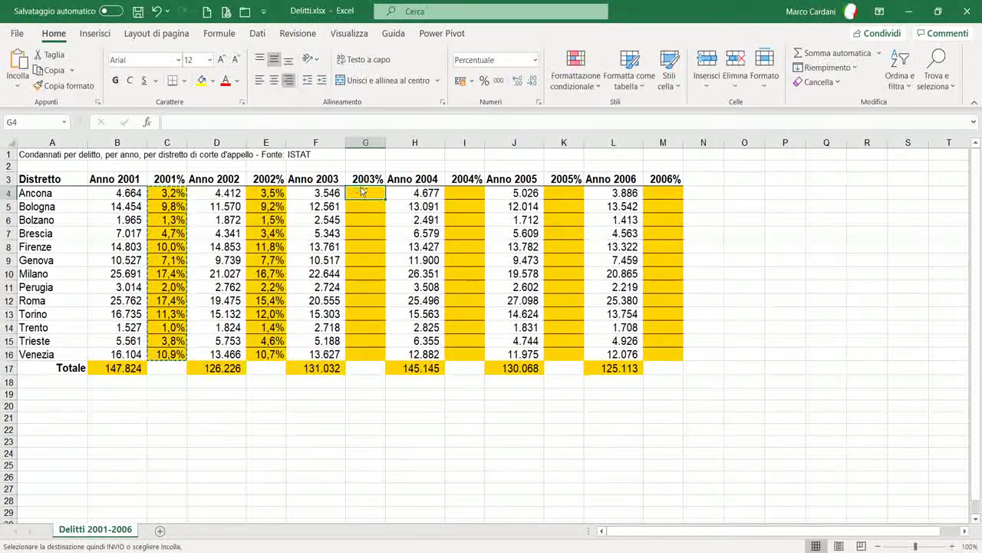
key("ctrl+v")
key("Right")
key("Right")
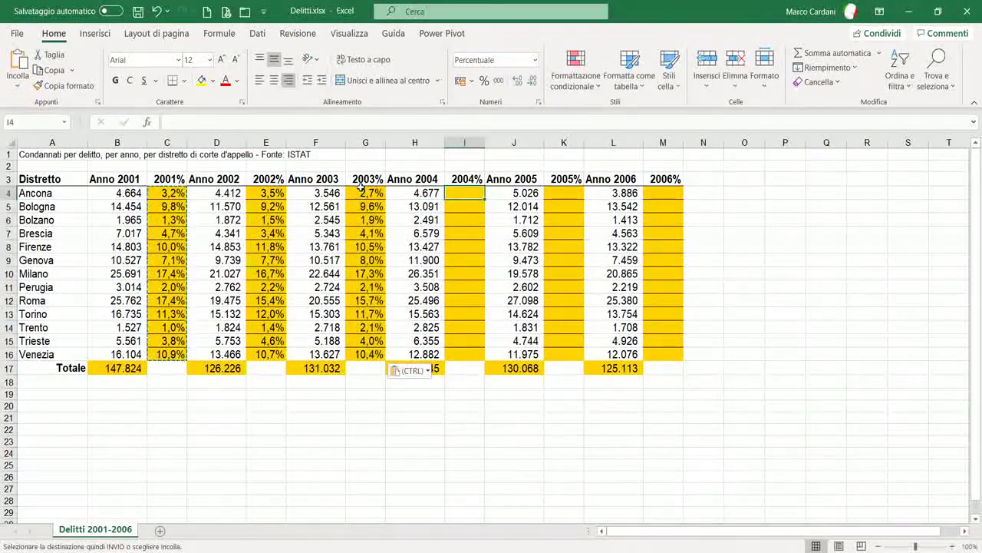
key("ctrl+v")
key("Right")
key("Right")
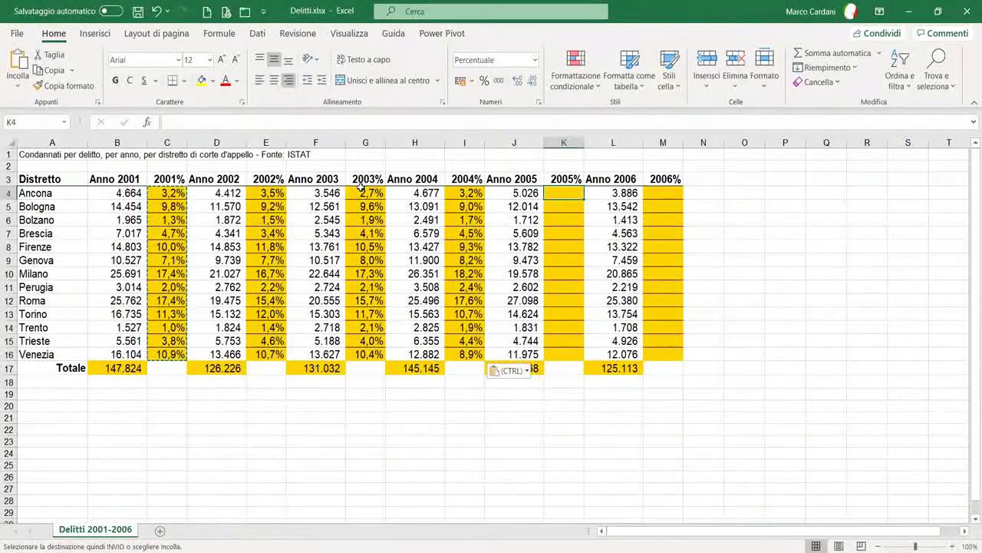
key("ctrl+v")
key("Right")
key("Right")
key("ctrl+v")
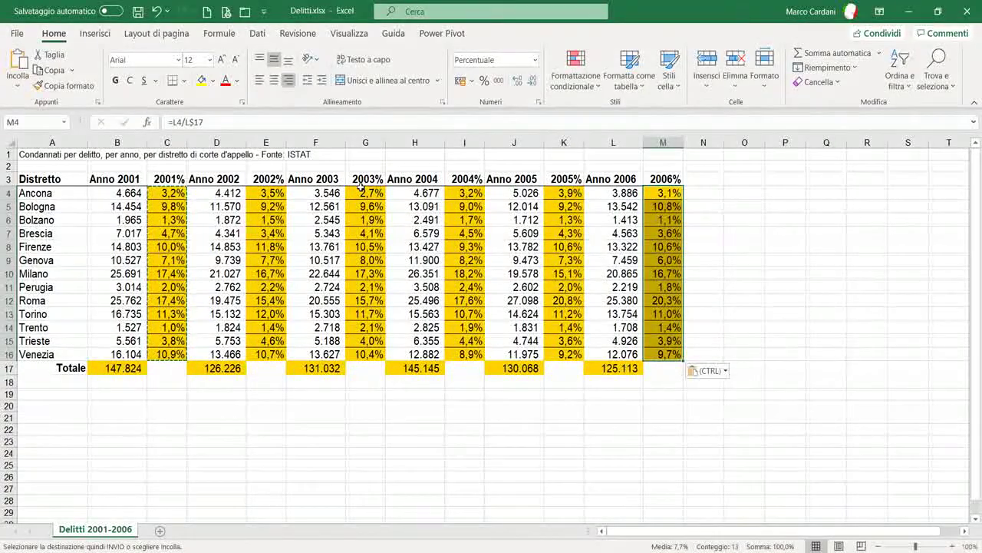
key("Left")
key("Left")
key("Left")
key("Left")
key("Left")
key("Left")
key("Left")
key("Left")
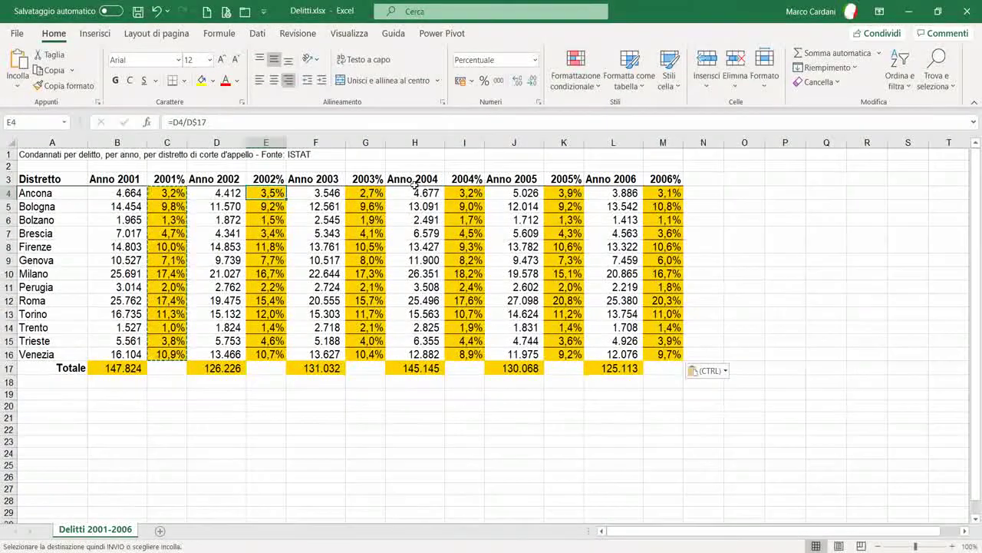
mouse_move(465, 192)
left_mouse_down()
mouse_move(451, 368)
mouse_move(464, 355)
left_mouse_up()
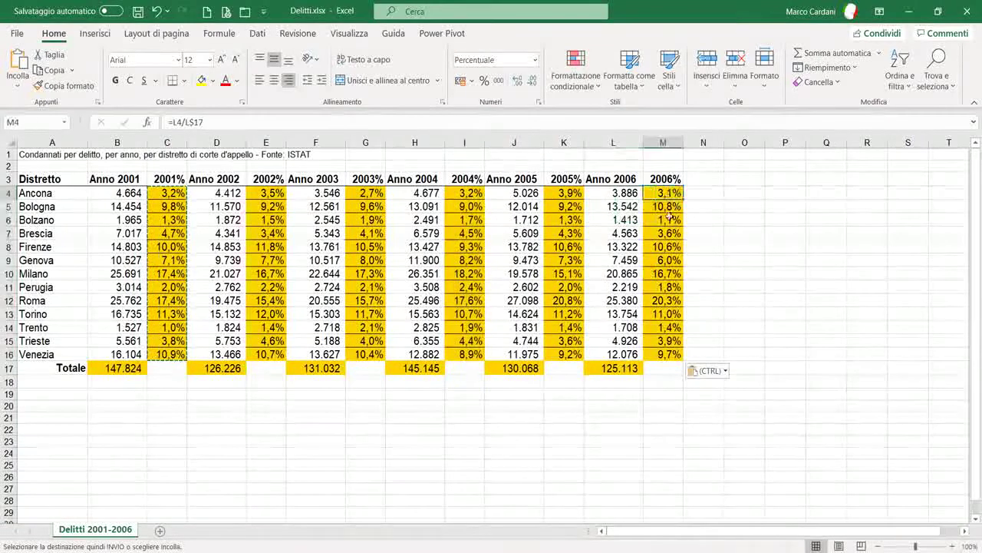
left_click_drag(674, 192, 668, 354)
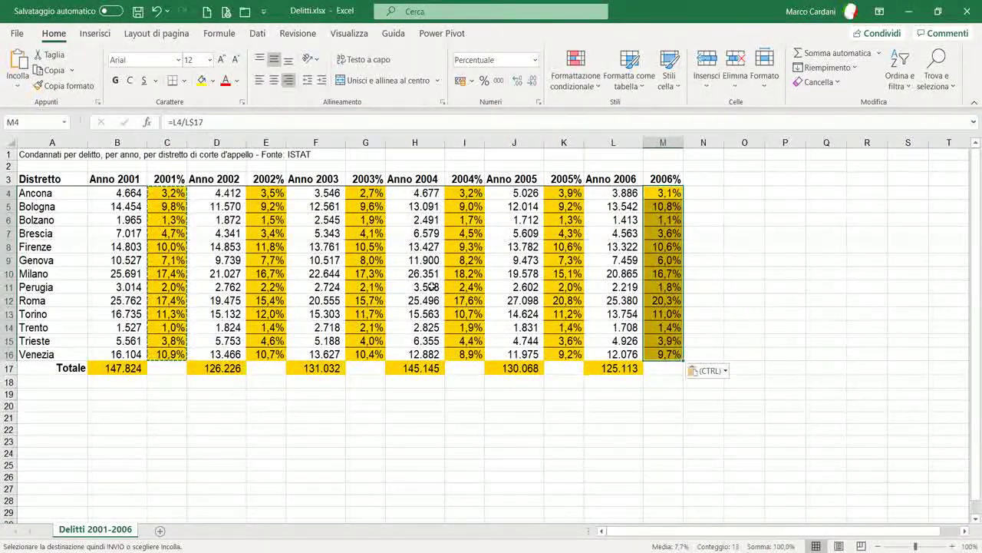
left_click(466, 192)
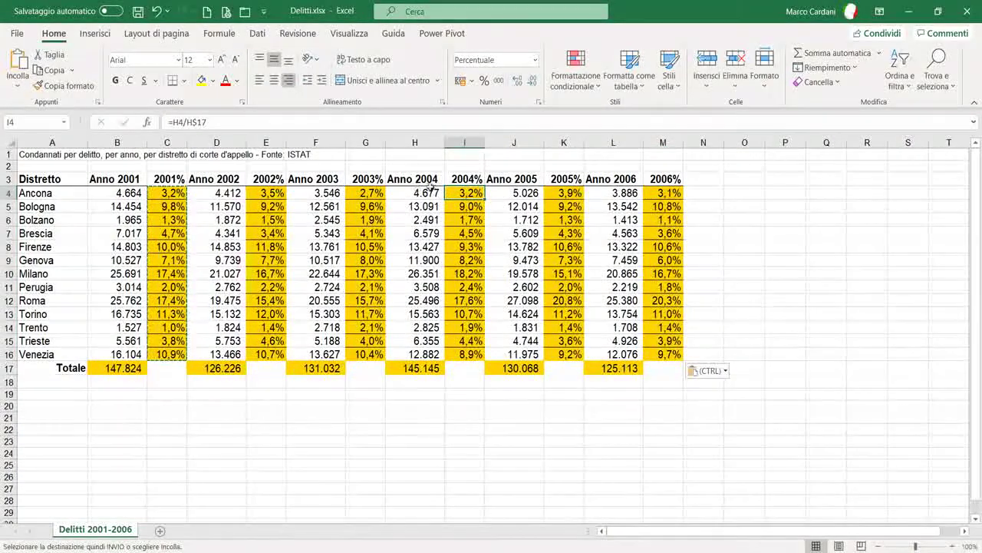